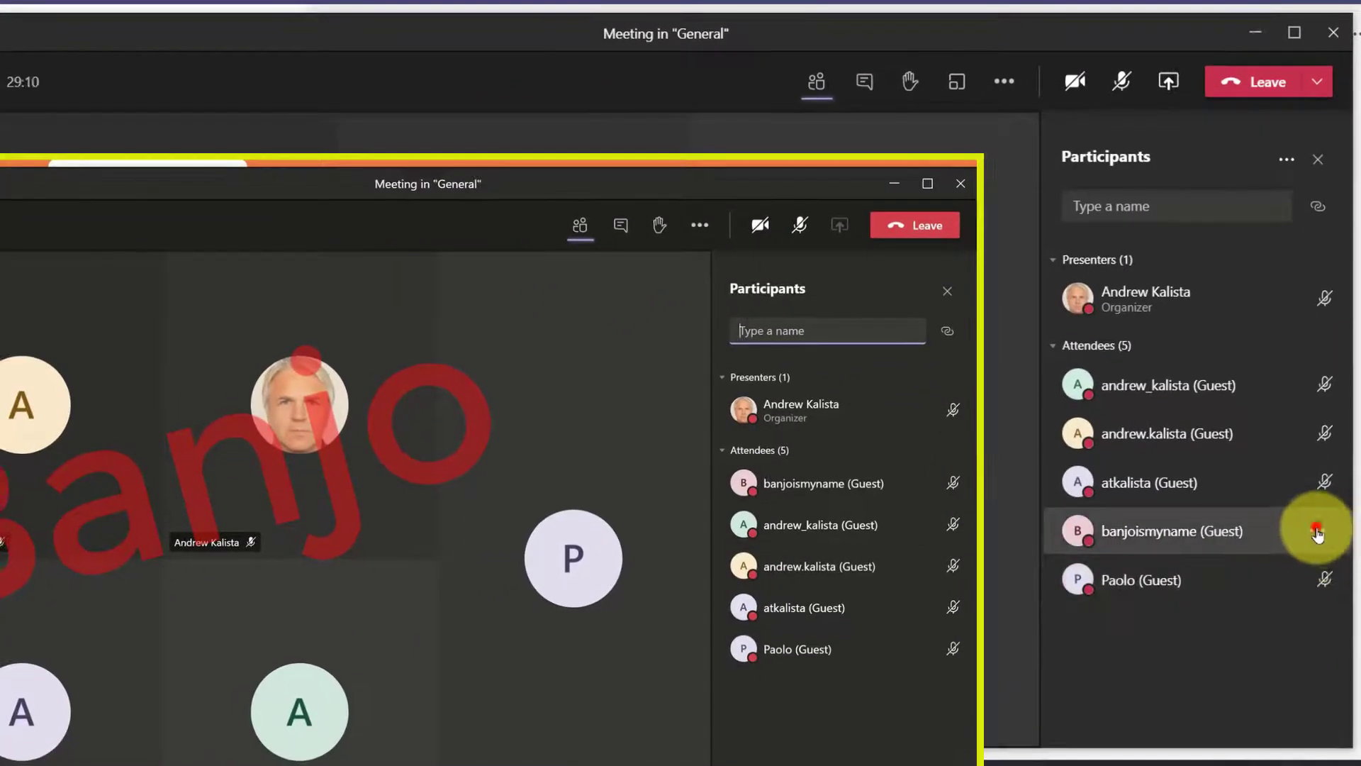
# Make the fourth guest in the attendee list a presenter
pyautogui.click(1320, 533)
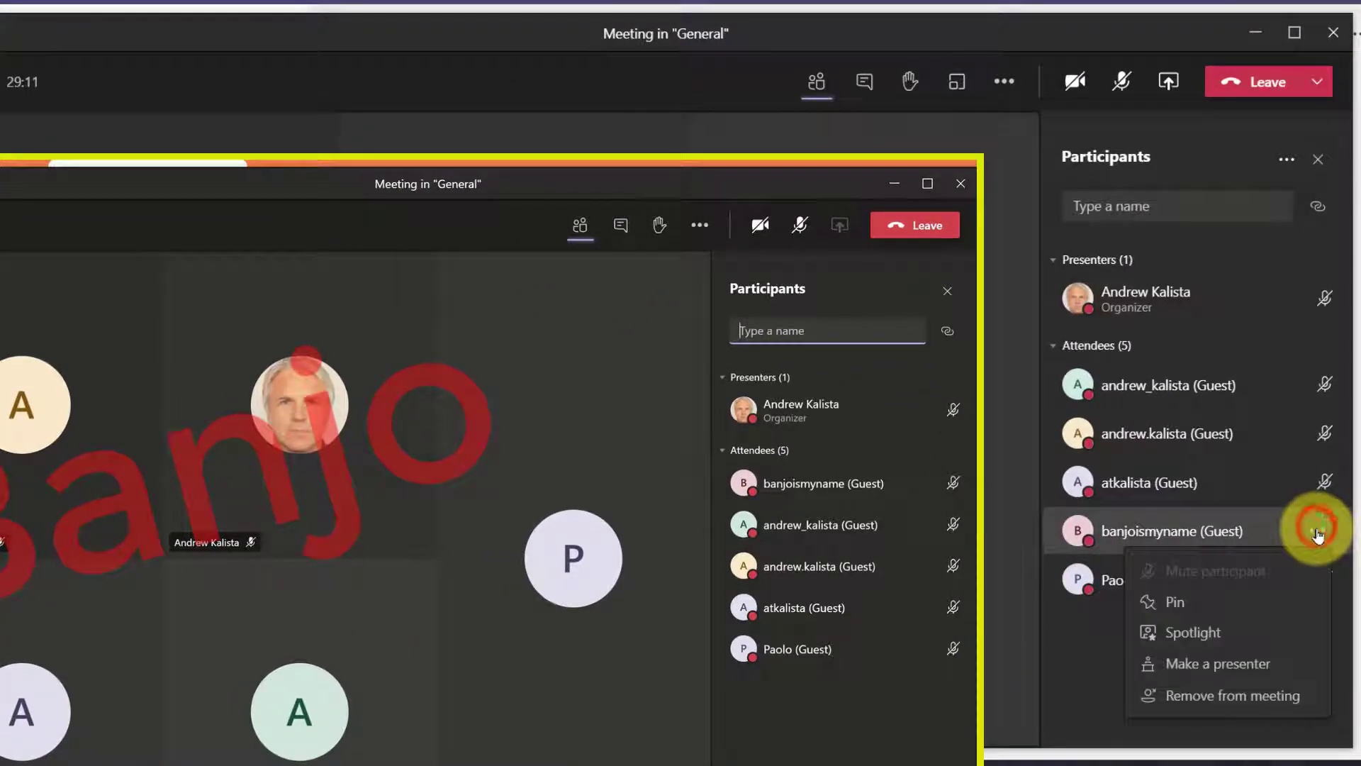
pyautogui.click(1237, 662)
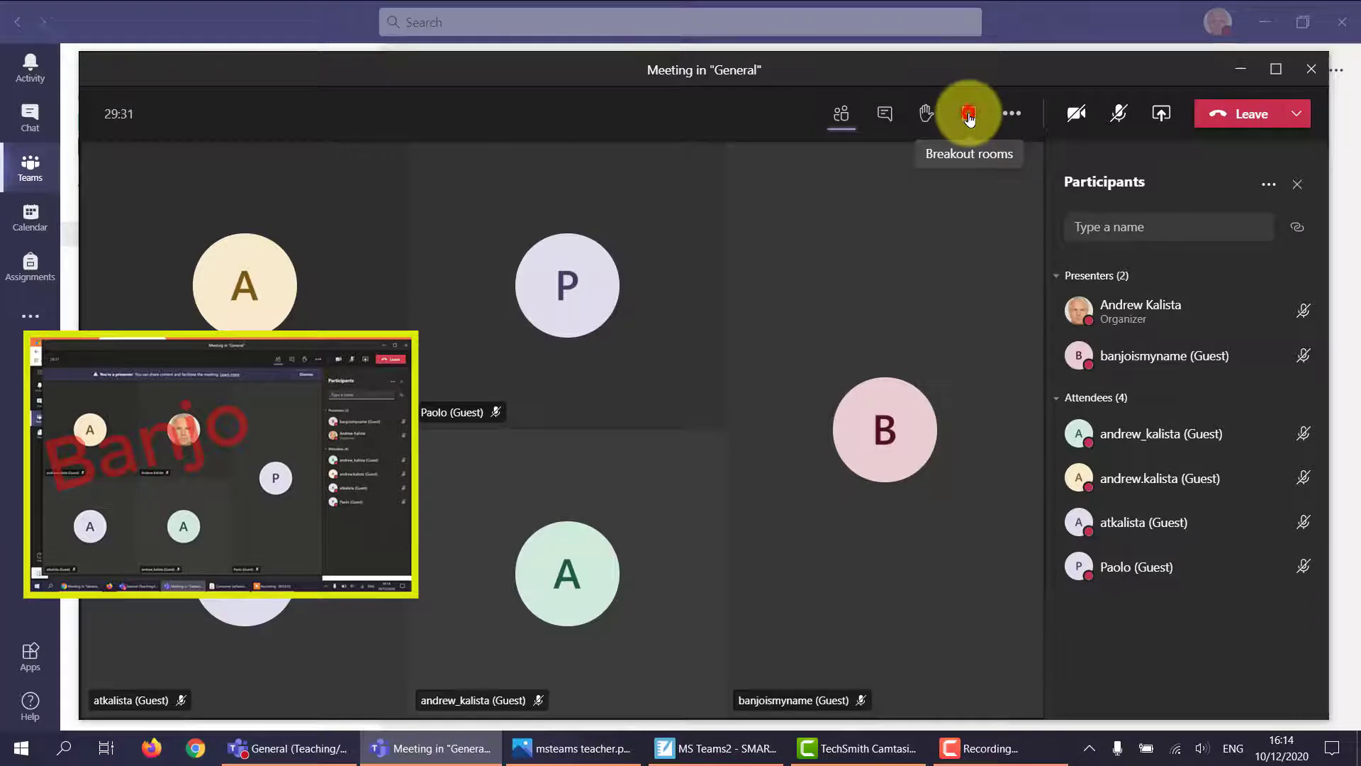
# Create two breakout rooms with the participants assigned automatically
pyautogui.click(969, 115)
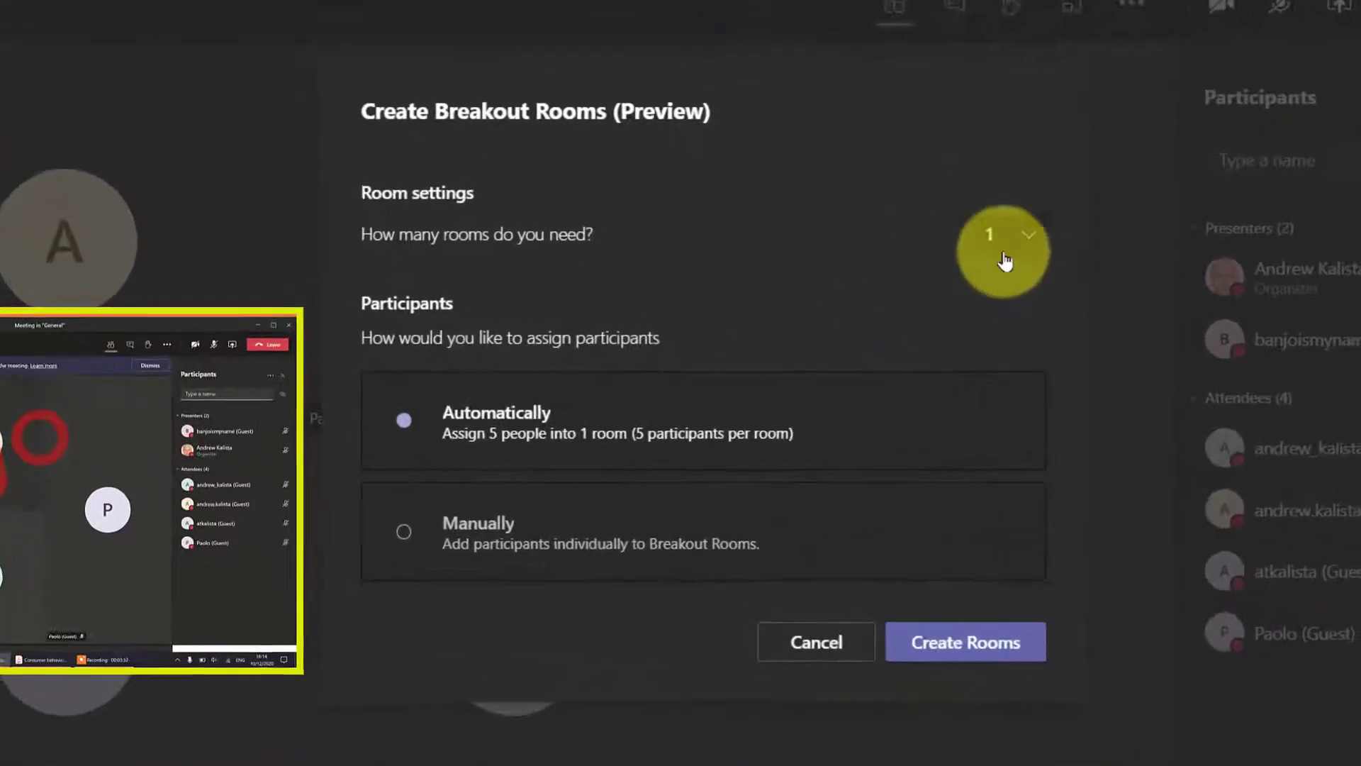
pyautogui.click(937, 279)
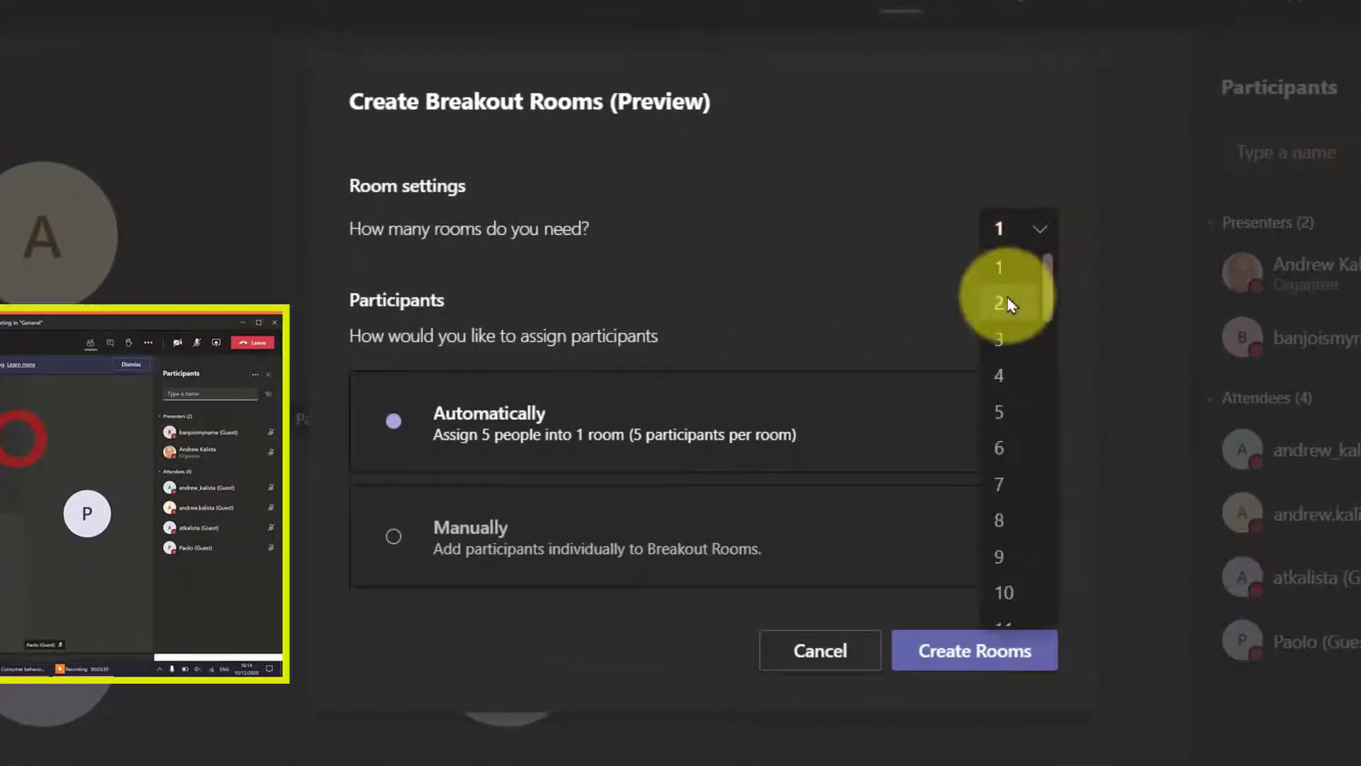
pyautogui.click(1009, 303)
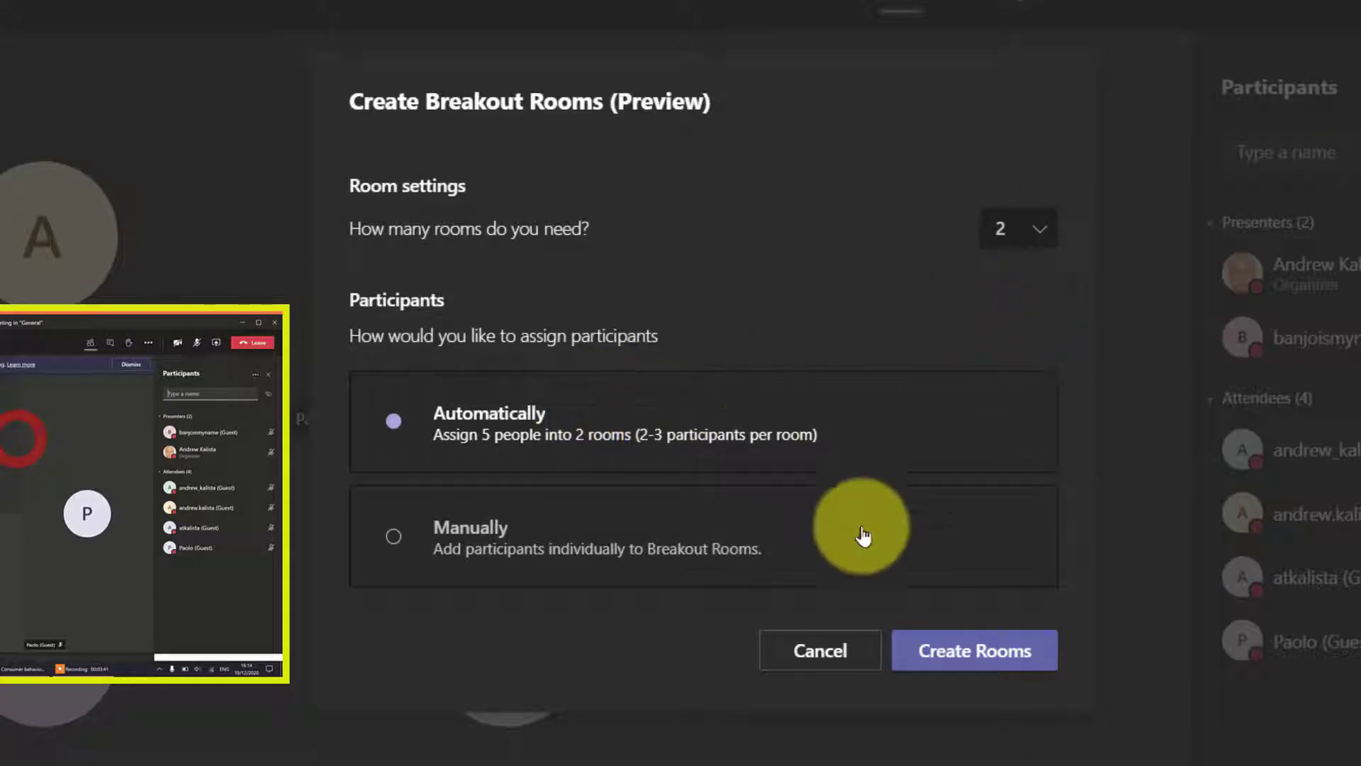
pyautogui.click(955, 651)
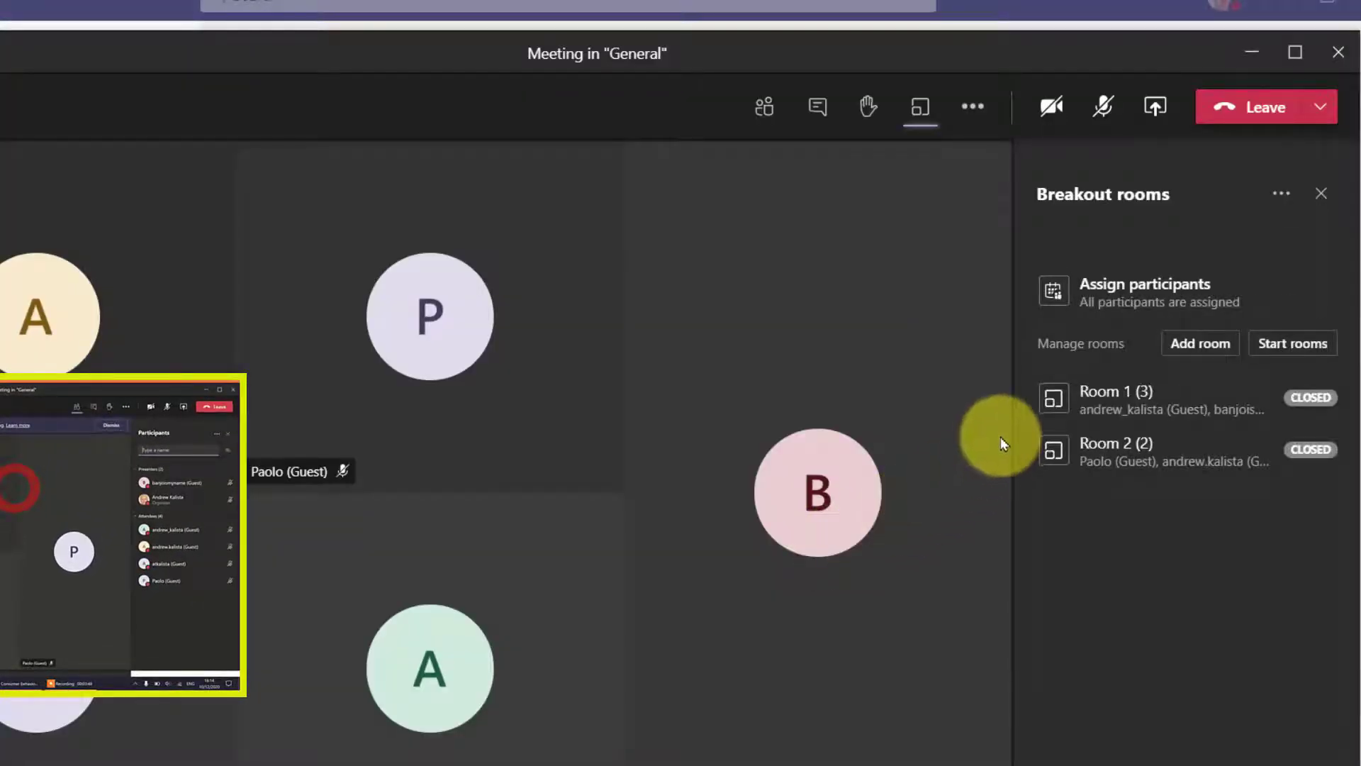
# Check which participants are assigned to Room 1, and start the breakout rooms
pyautogui.click(1042, 401)
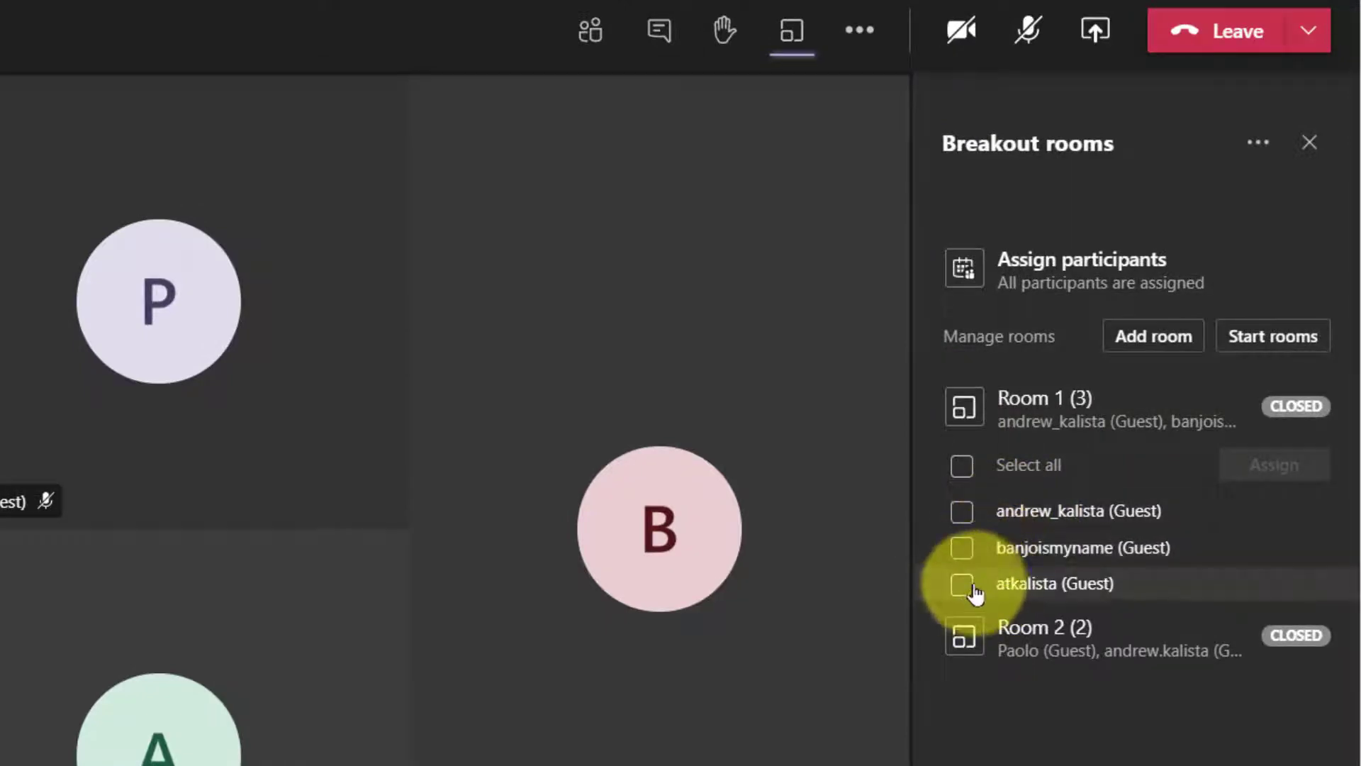
pyautogui.click(956, 410)
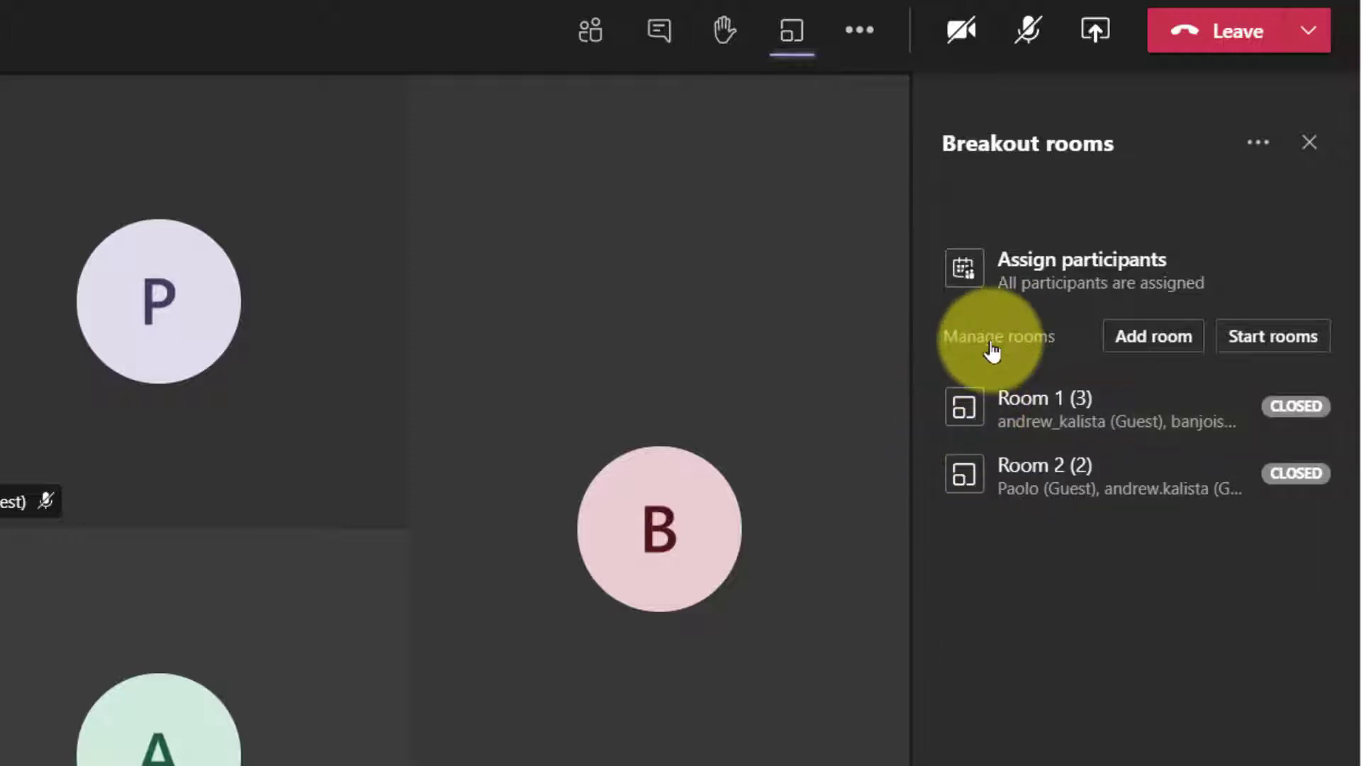
pyautogui.click(1269, 336)
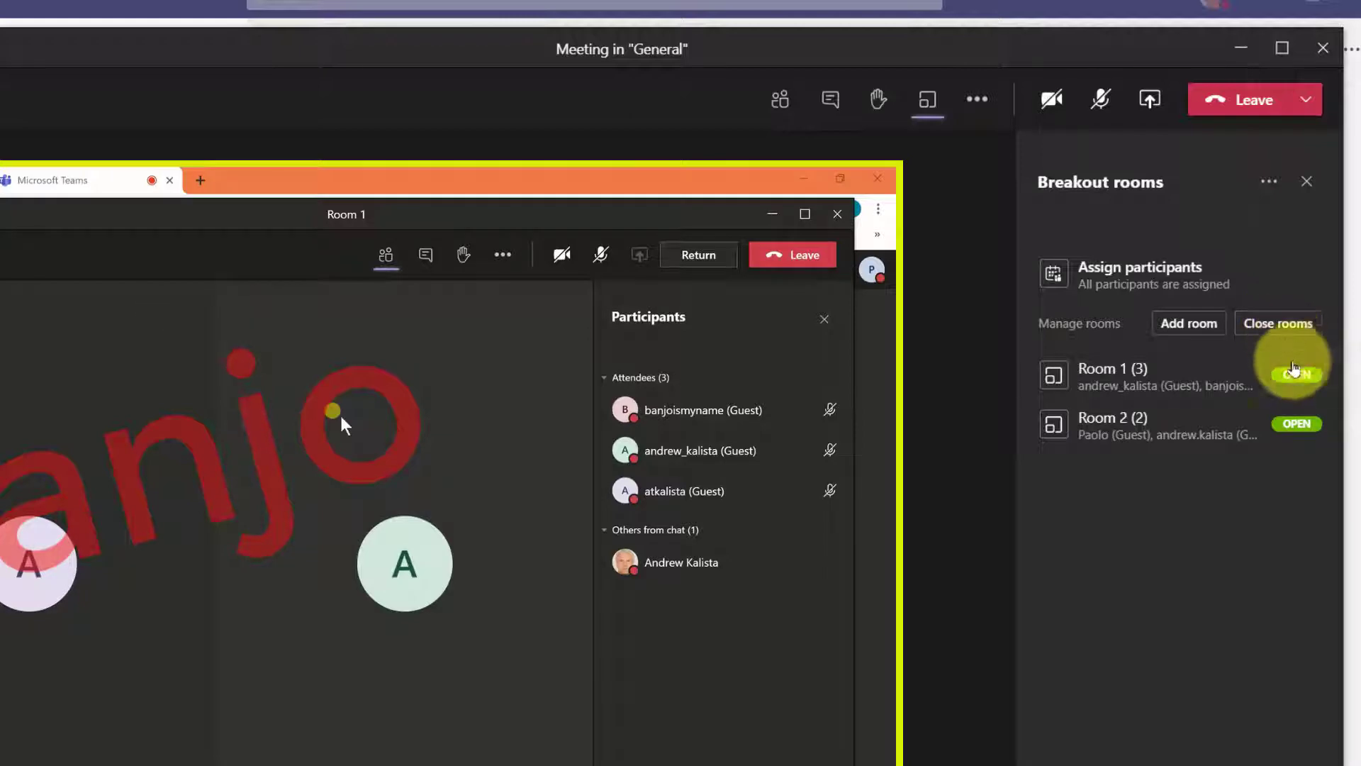
# Join the open breakout Room 1 as the organizer
pyautogui.moveTo(1295, 383)
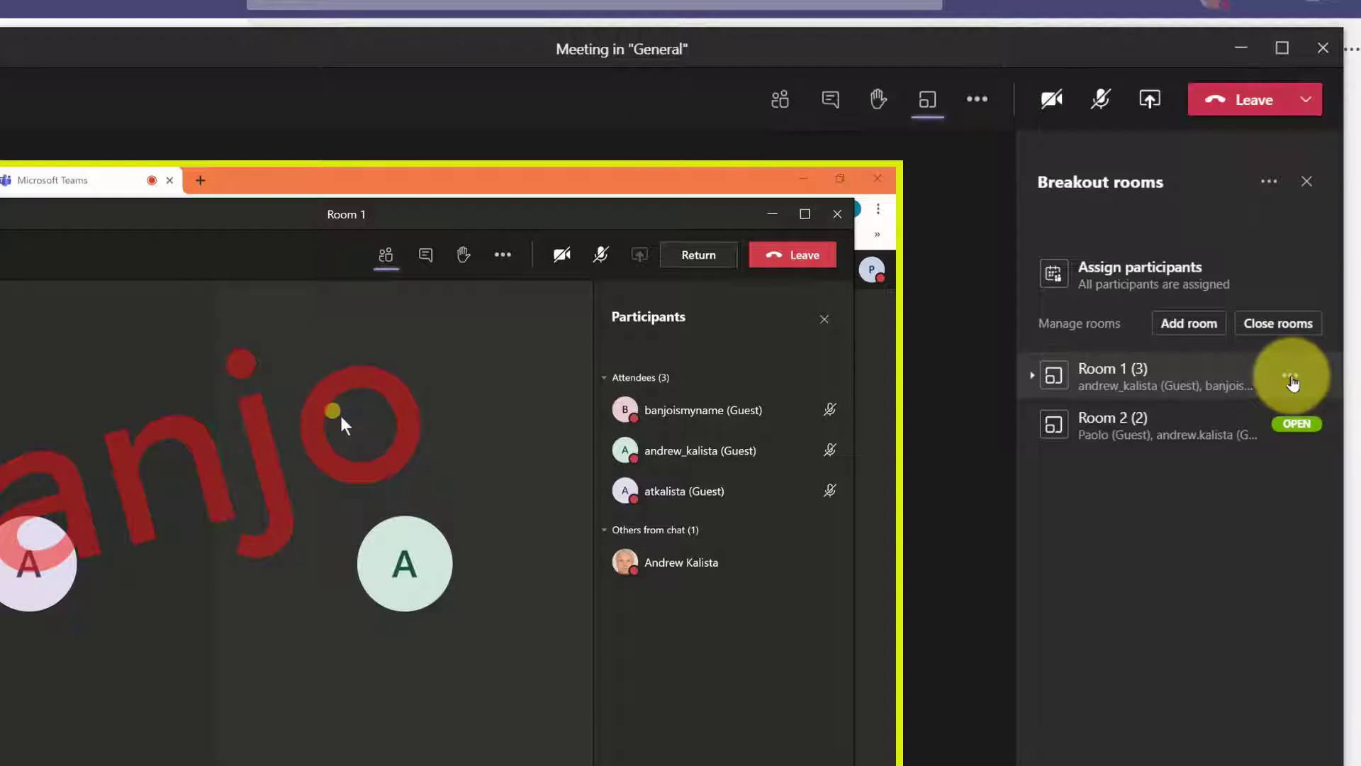
pyautogui.click(1291, 378)
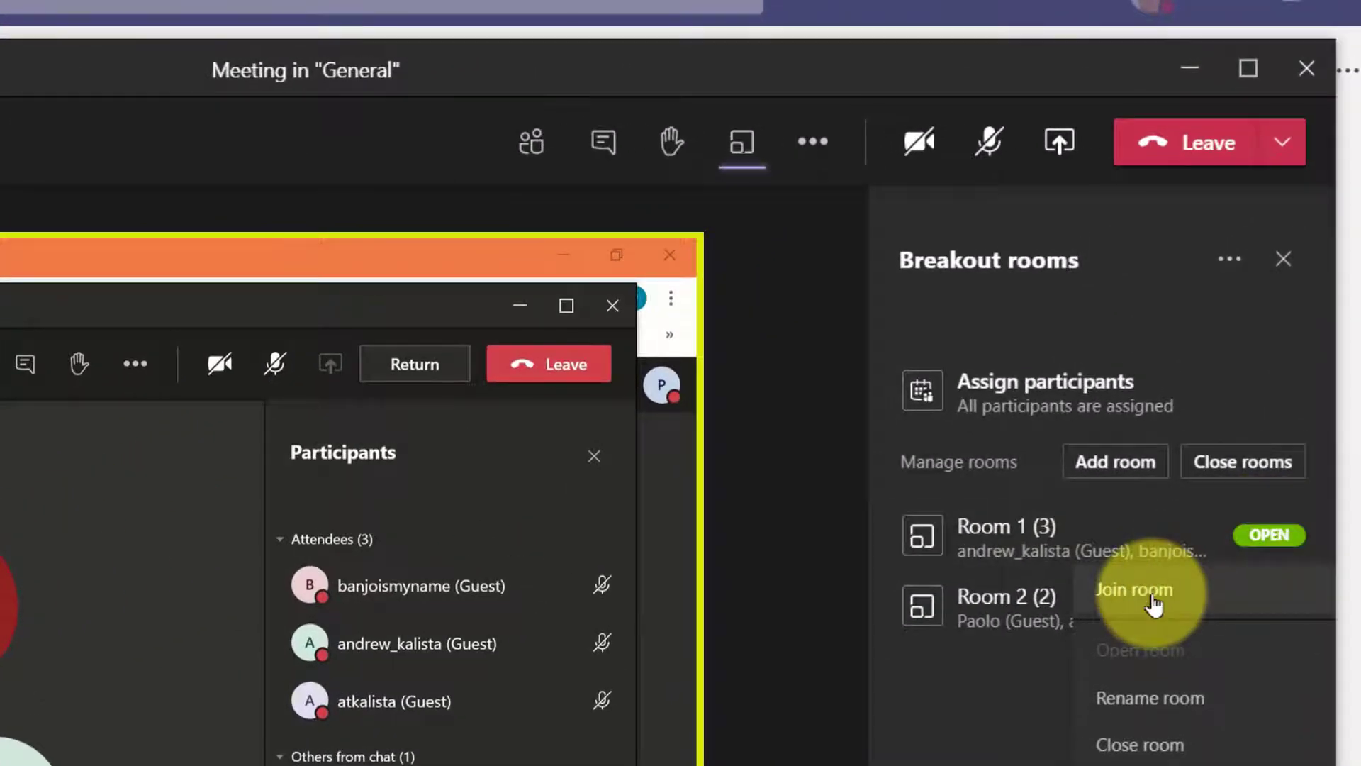
pyautogui.click(1153, 602)
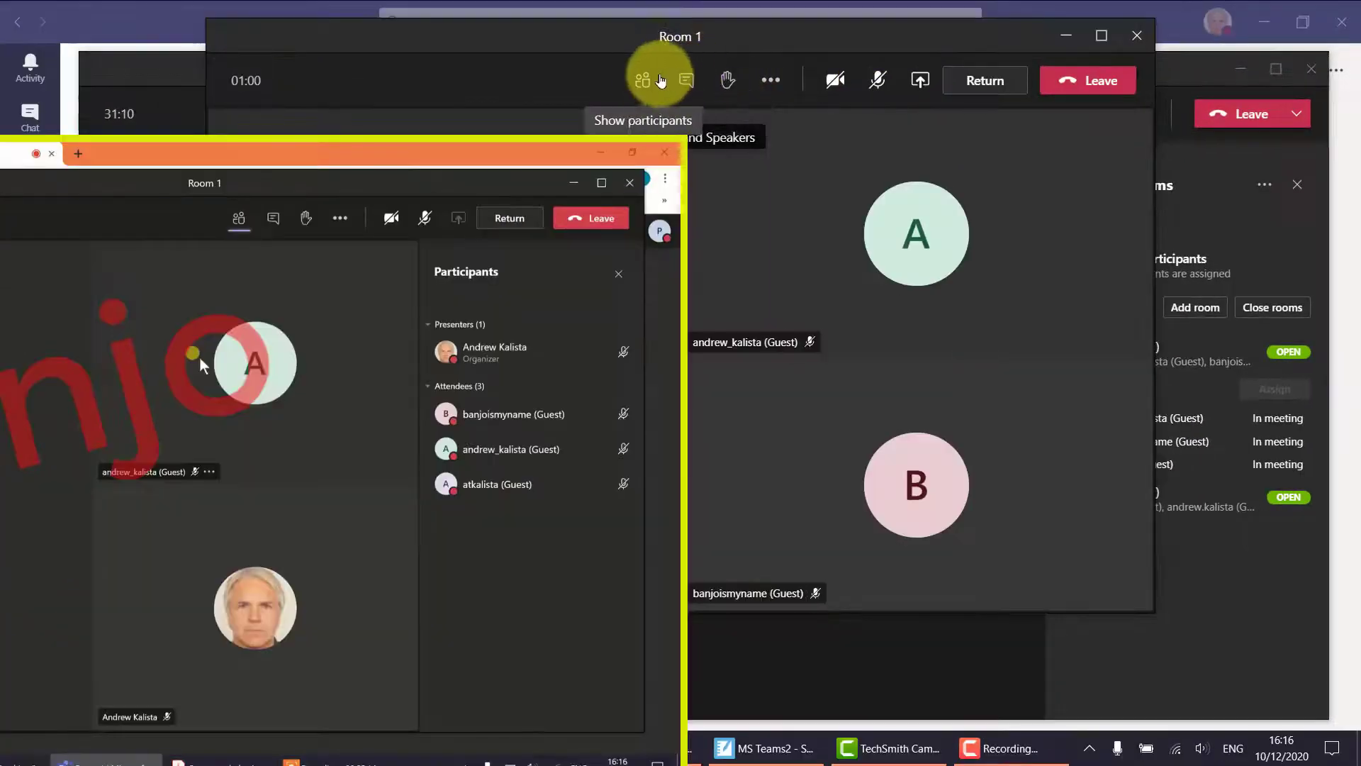
# Show the participants of Room 1 and check which options are available for the organizer
pyautogui.click(660, 80)
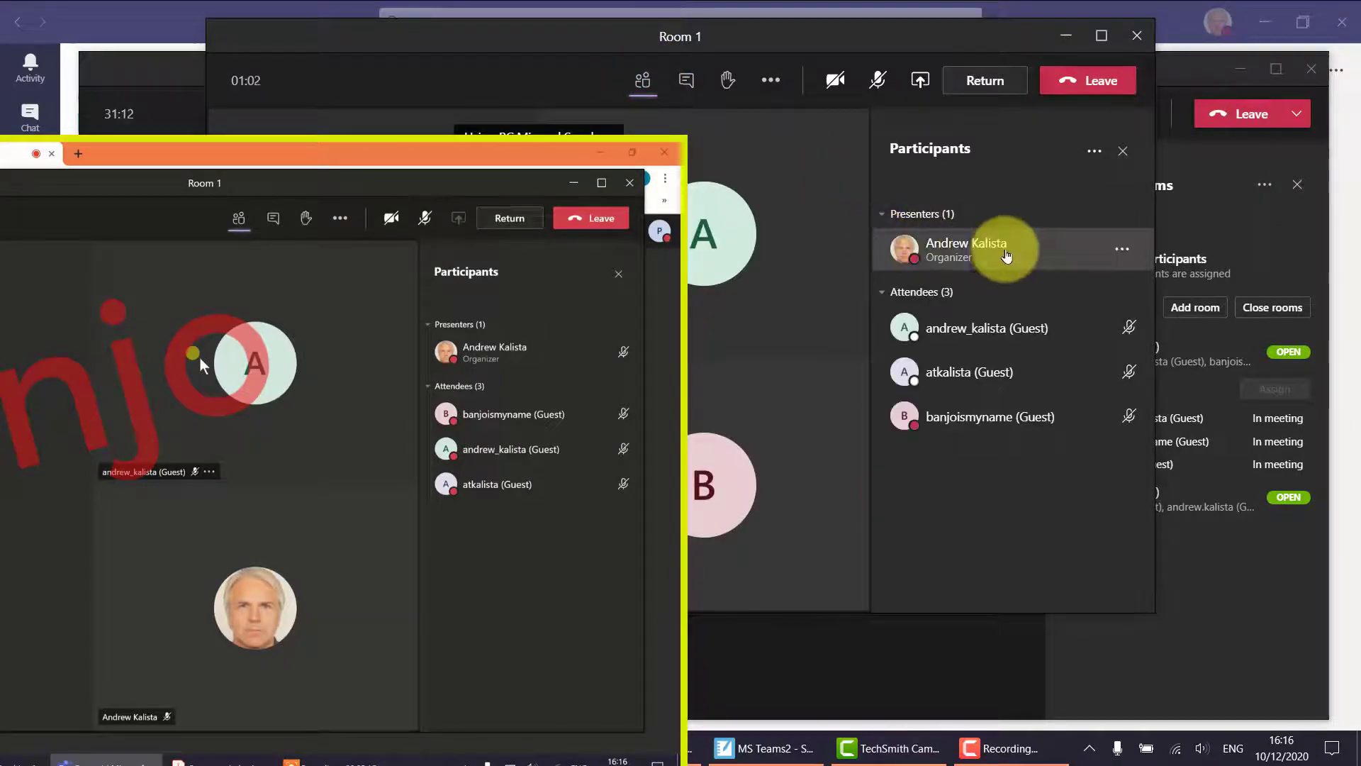
pyautogui.click(1106, 249)
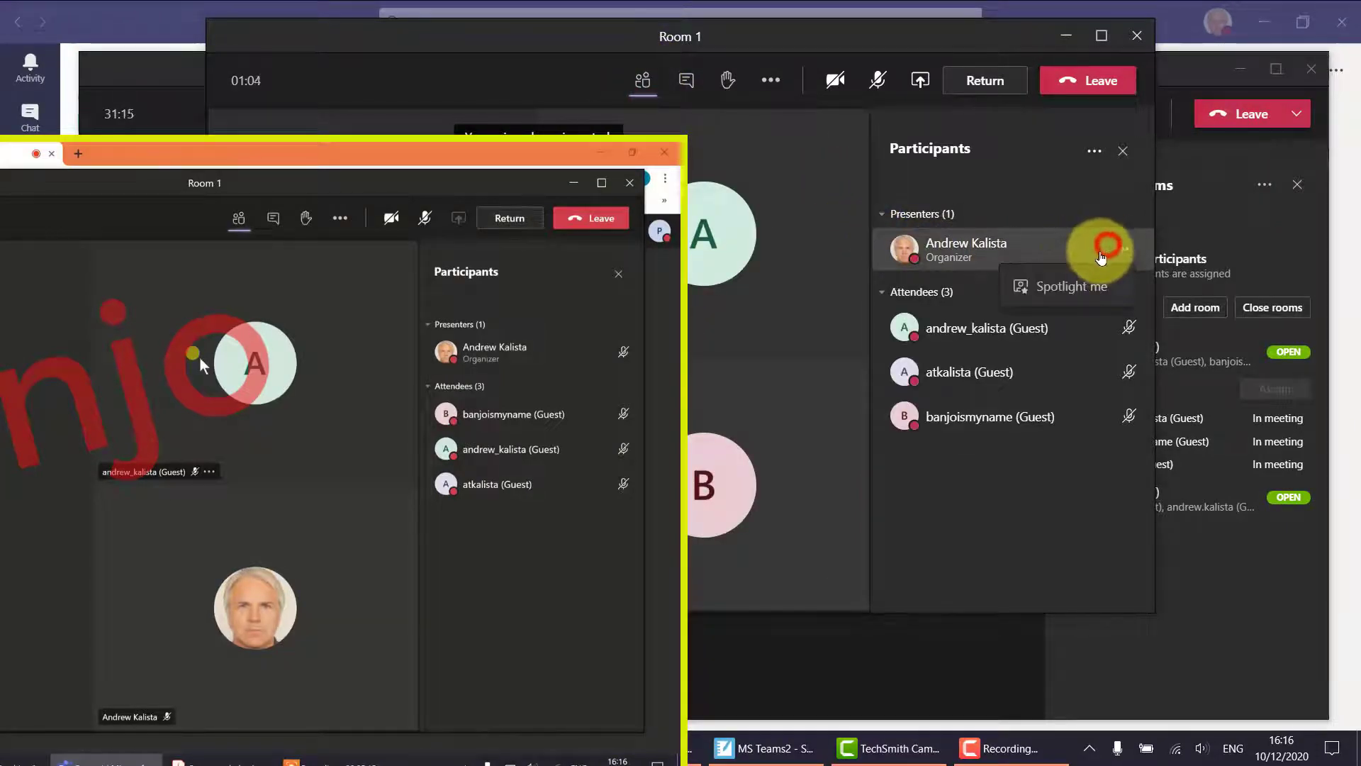
pyautogui.click(826, 179)
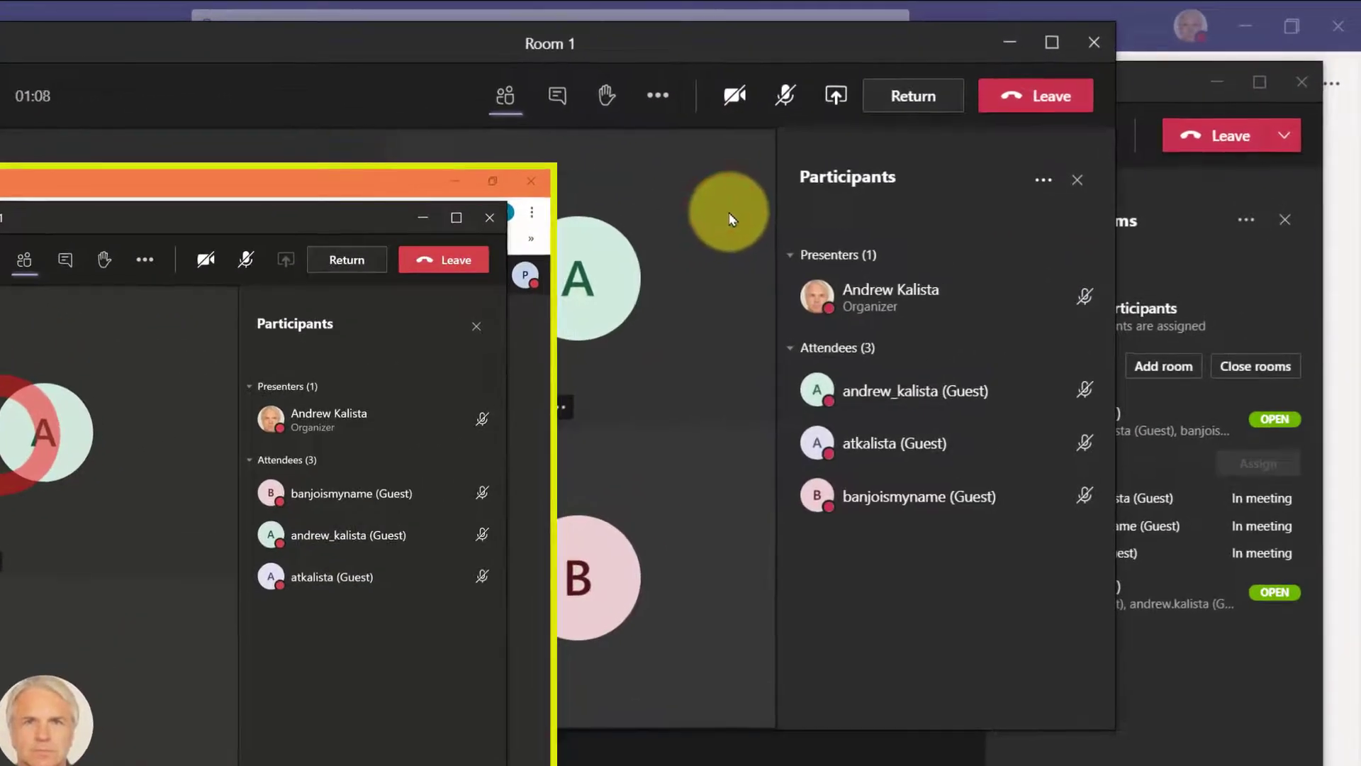
# In Room 1's meeting options, set who can present to Everyone, save the change and close the options
pyautogui.click(661, 95)
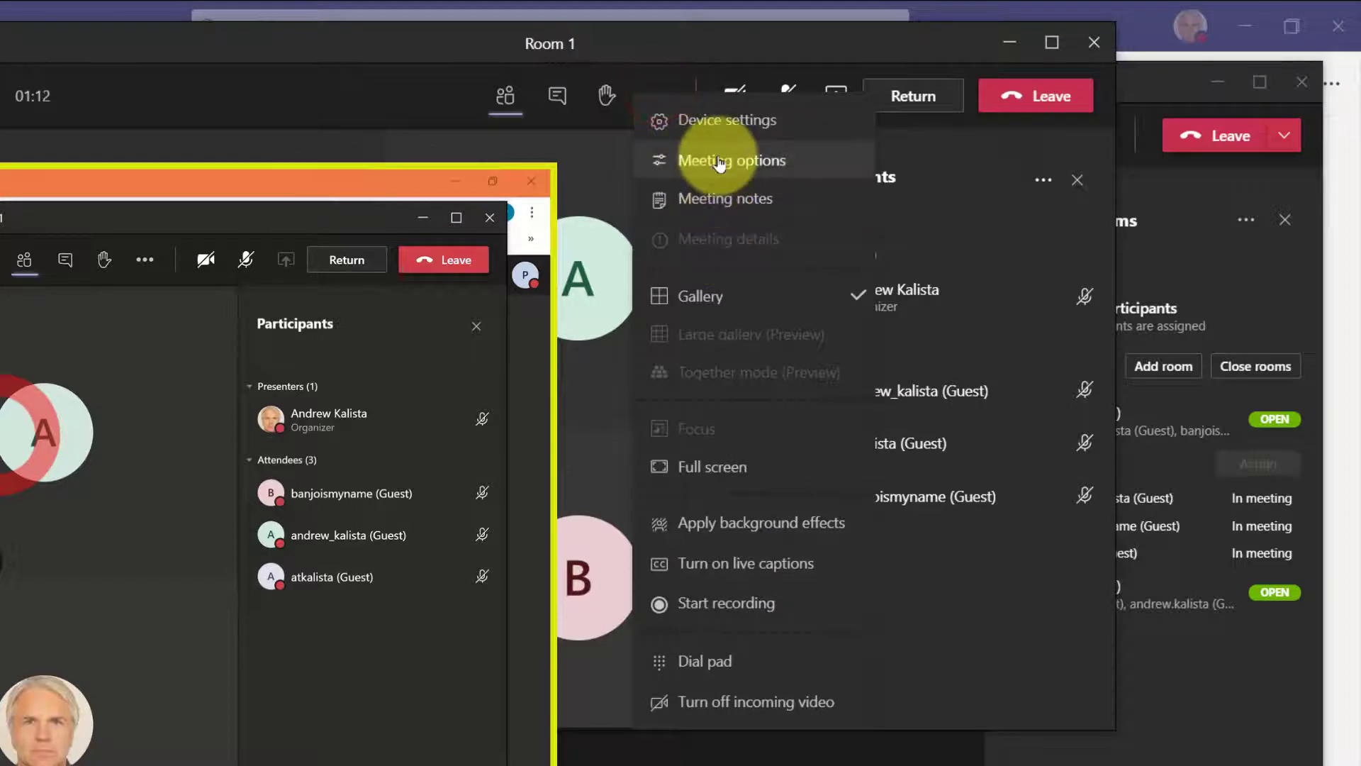
pyautogui.click(719, 162)
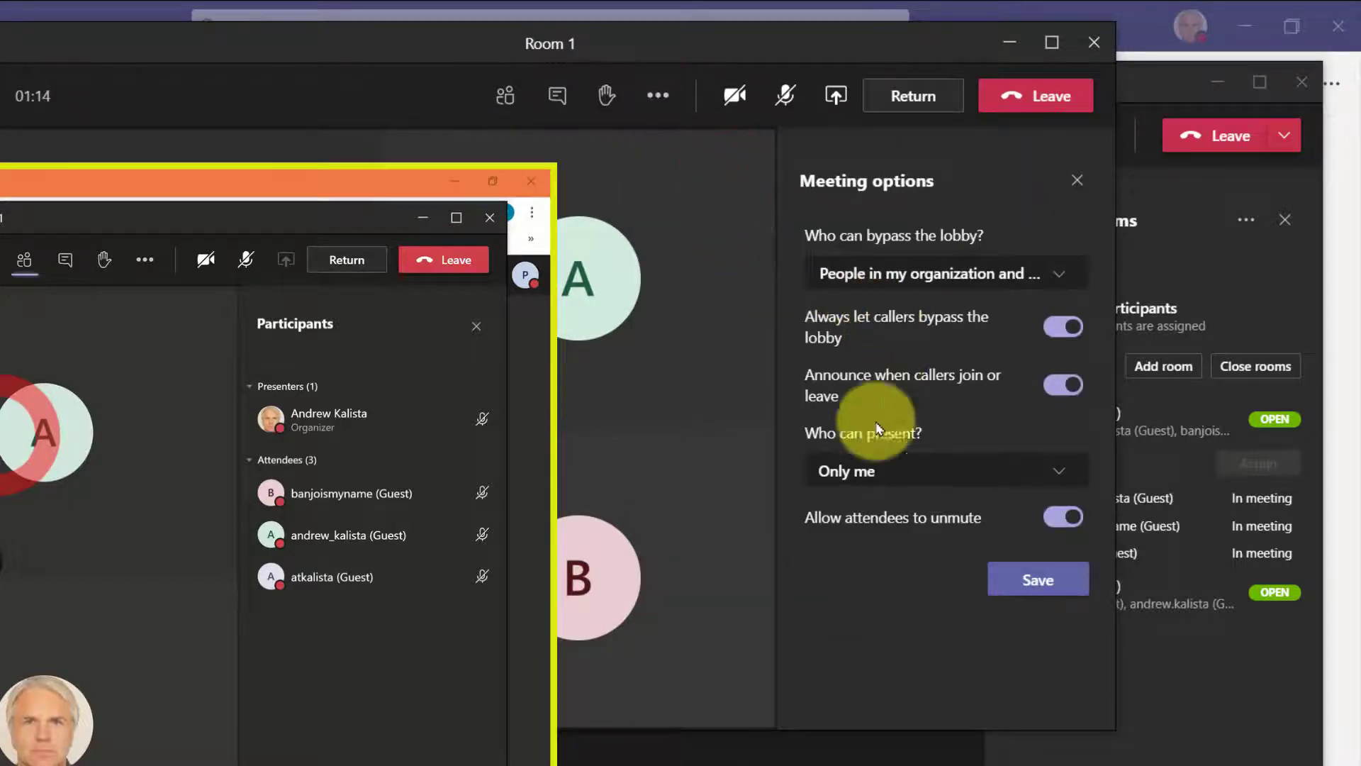
pyautogui.click(879, 474)
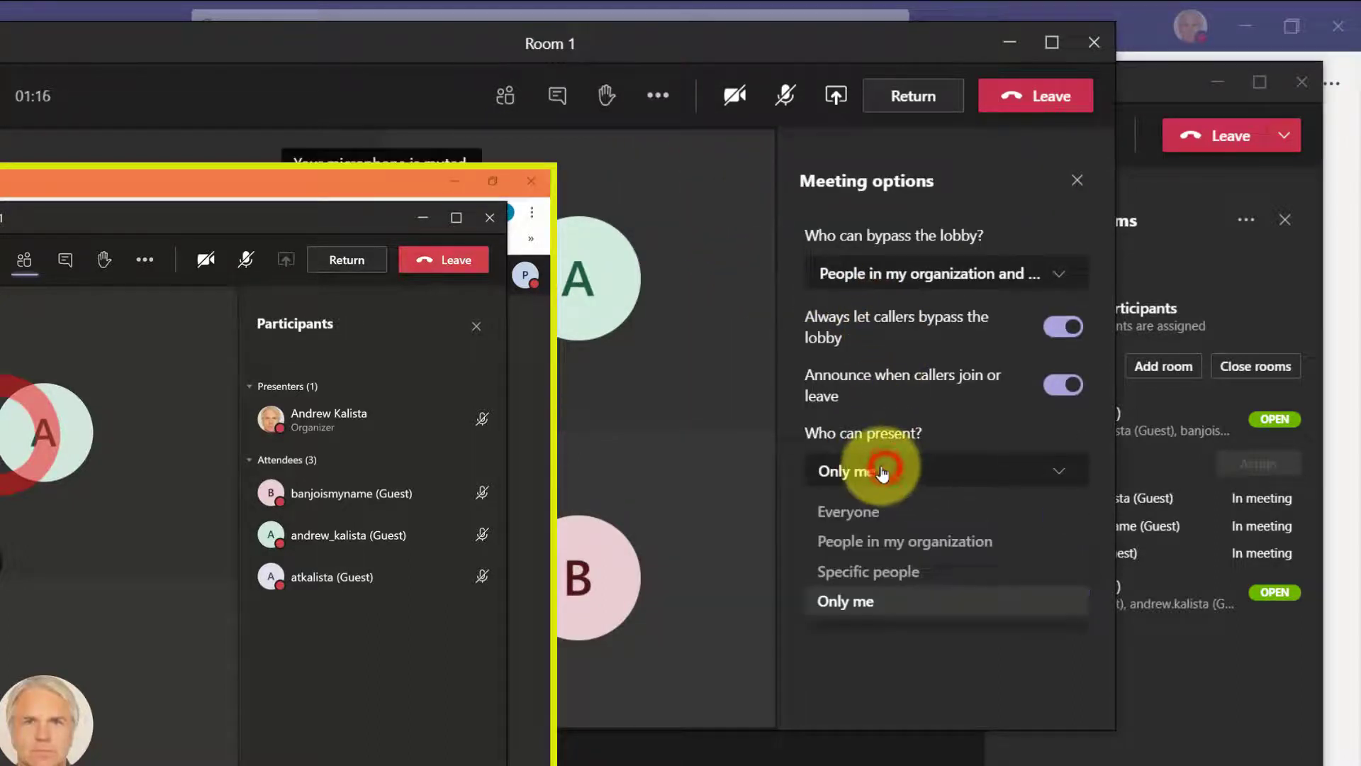
pyautogui.click(858, 511)
pyautogui.click(1027, 575)
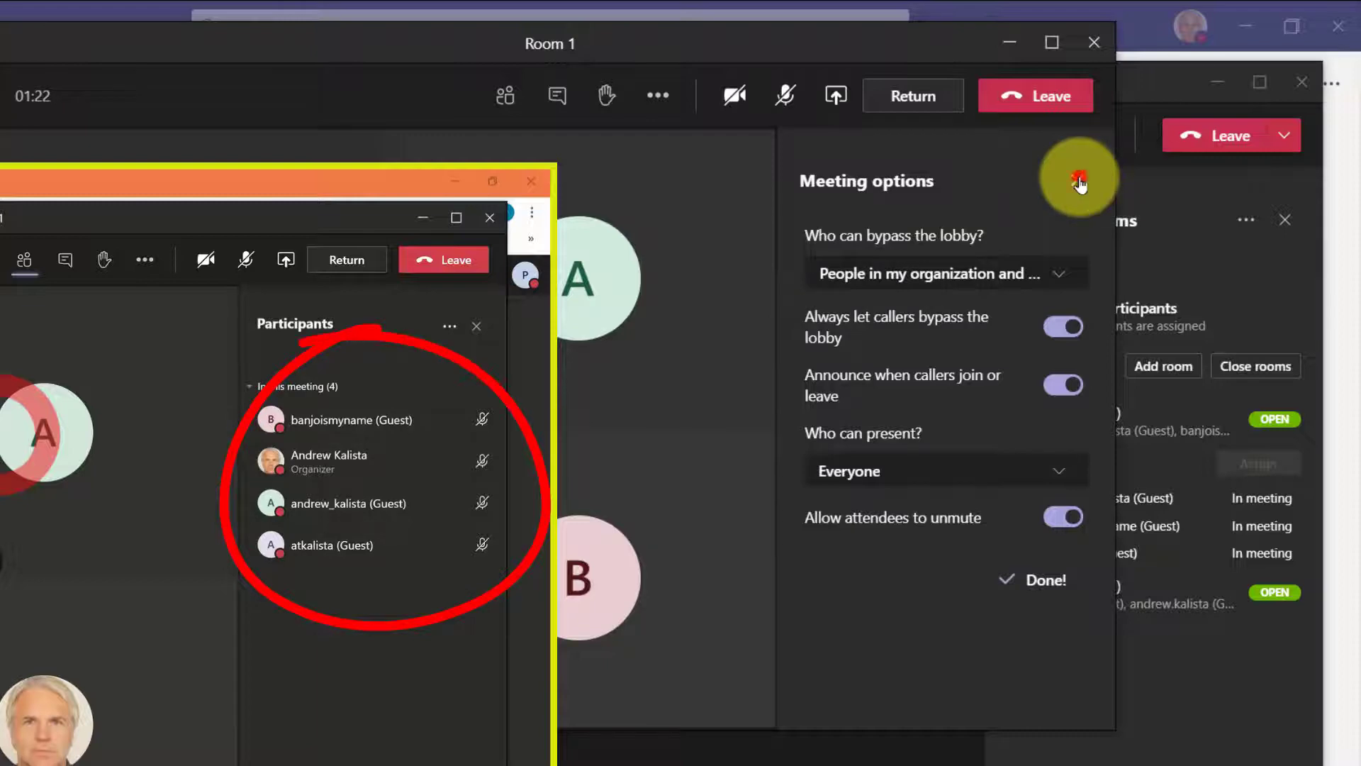
pyautogui.click(1077, 180)
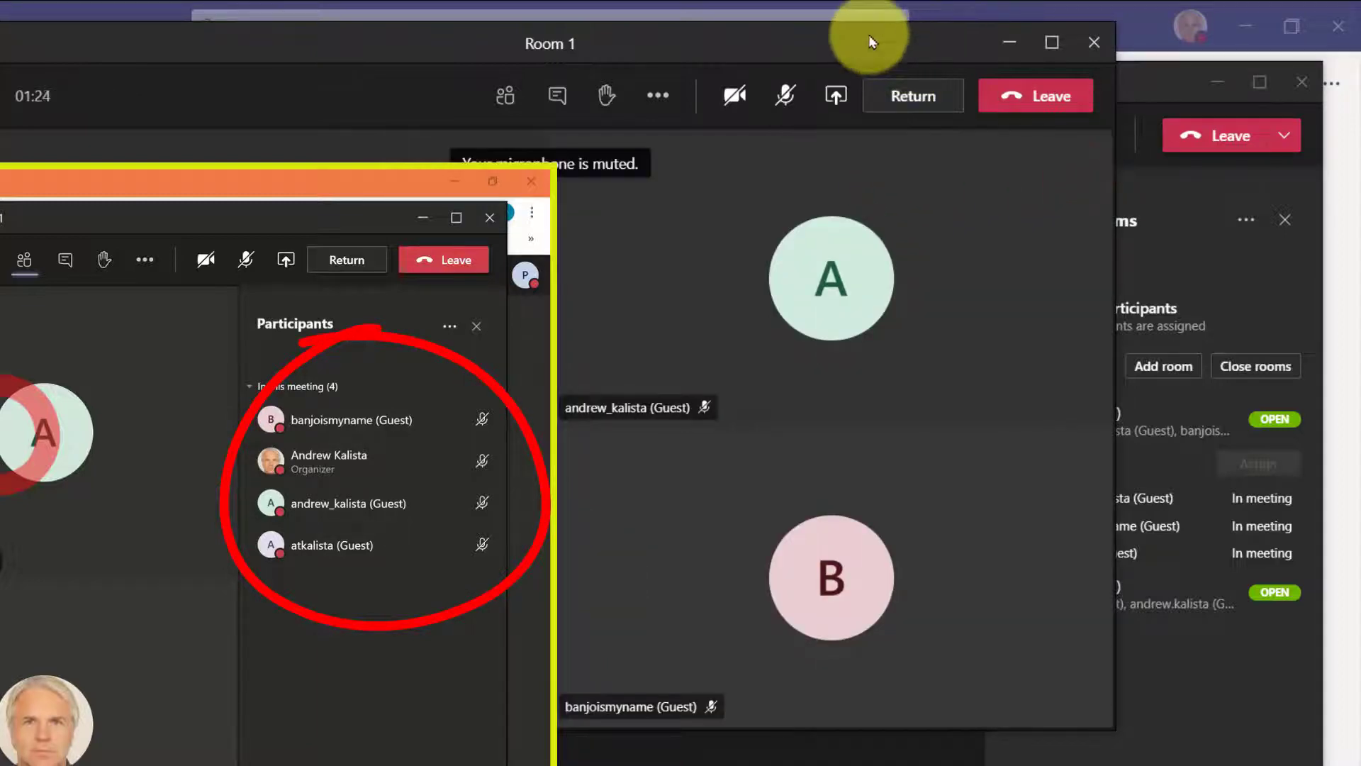
# Leave Room 1 and open the options of Room 2 in the breakout rooms list
pyautogui.moveTo(869, 34); pyautogui.dragTo(771, 77)
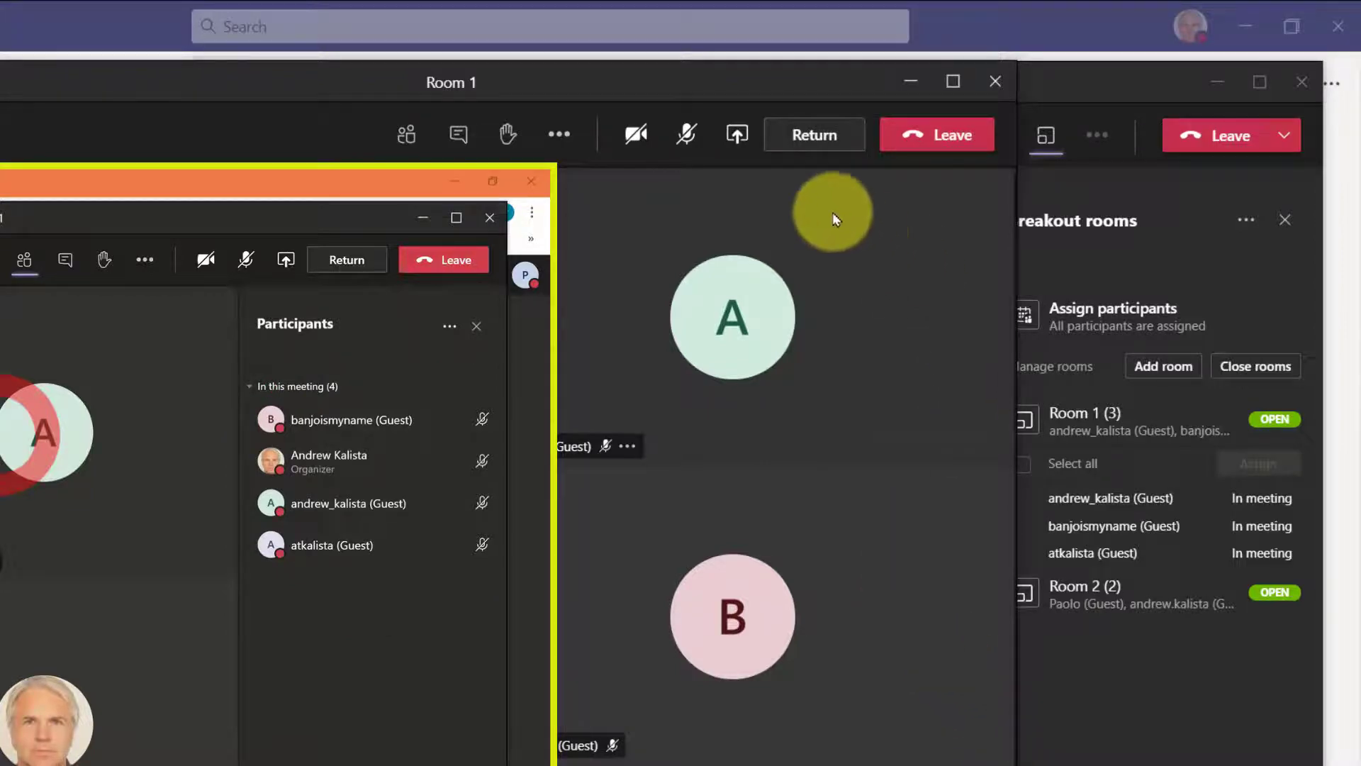
pyautogui.click(921, 137)
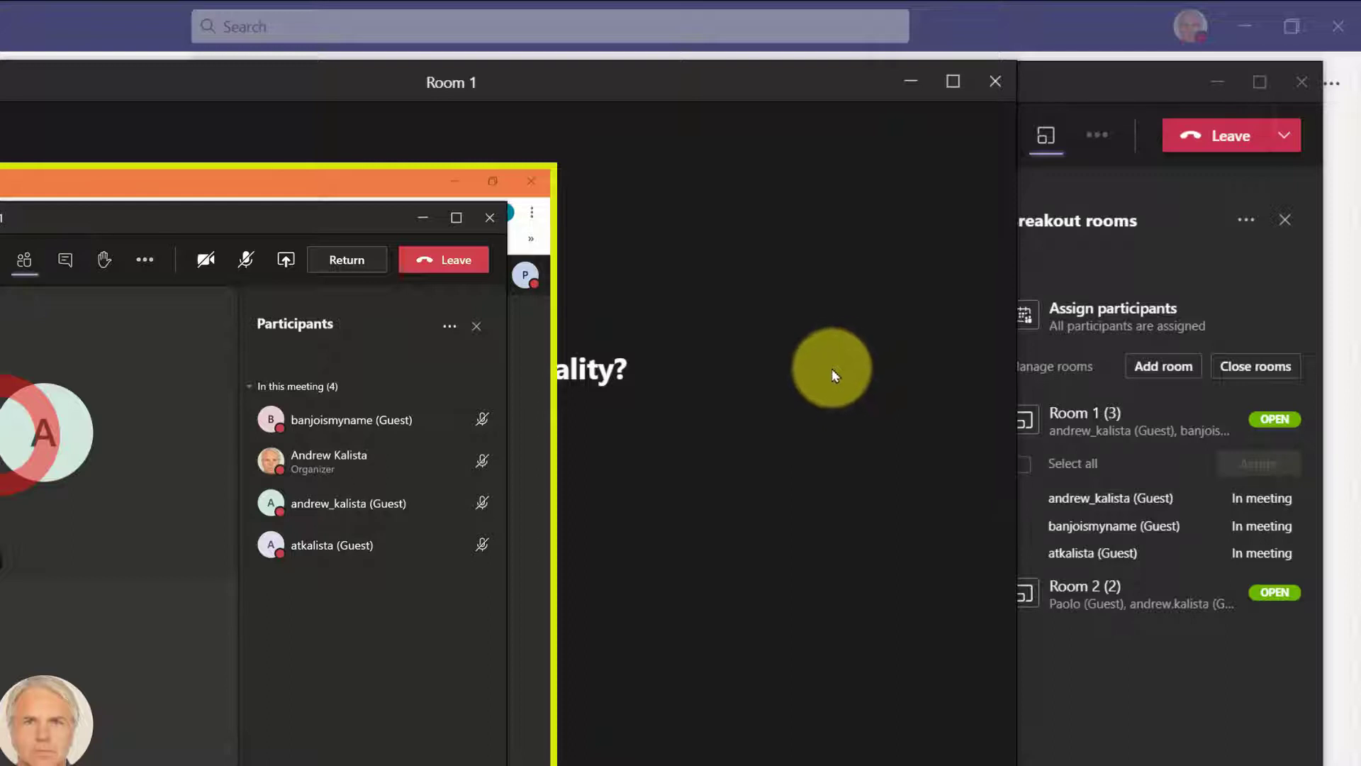
pyautogui.moveTo(1261, 592)
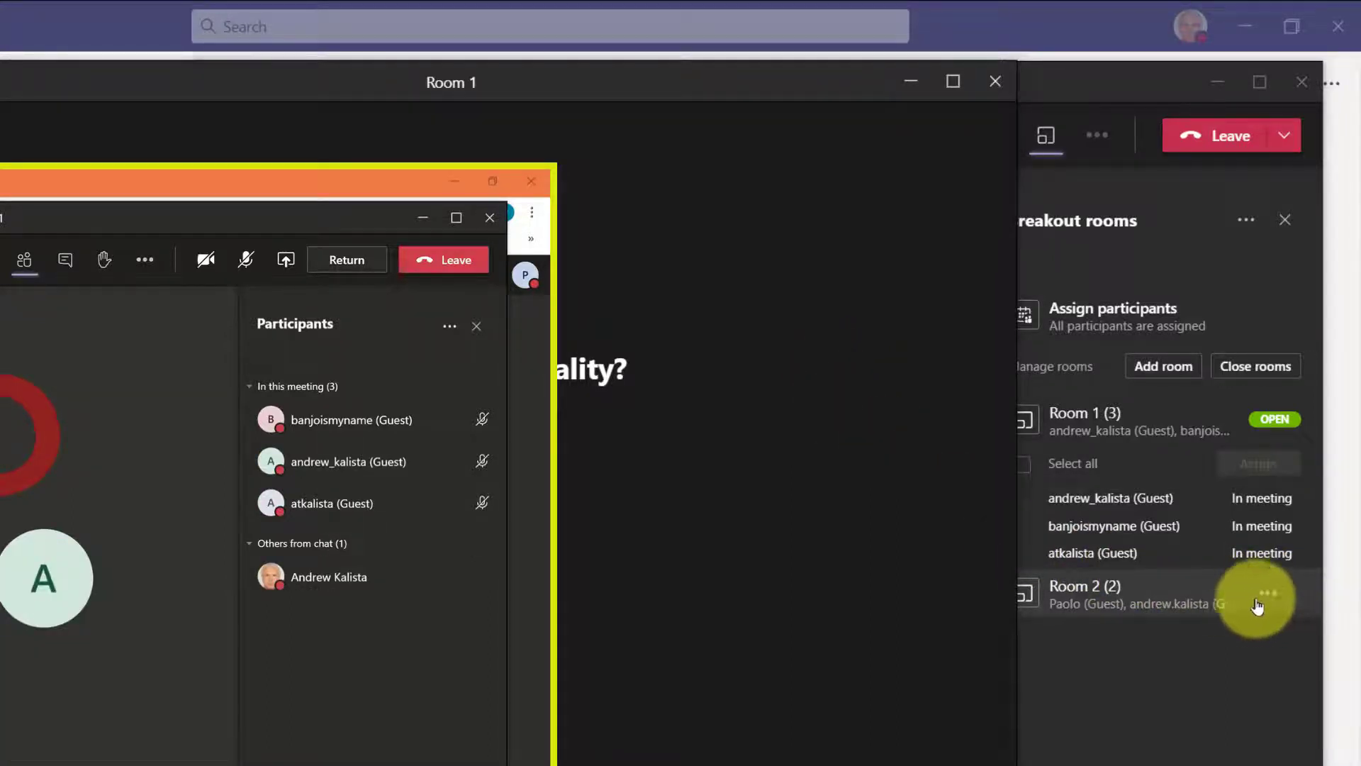
pyautogui.click(1272, 594)
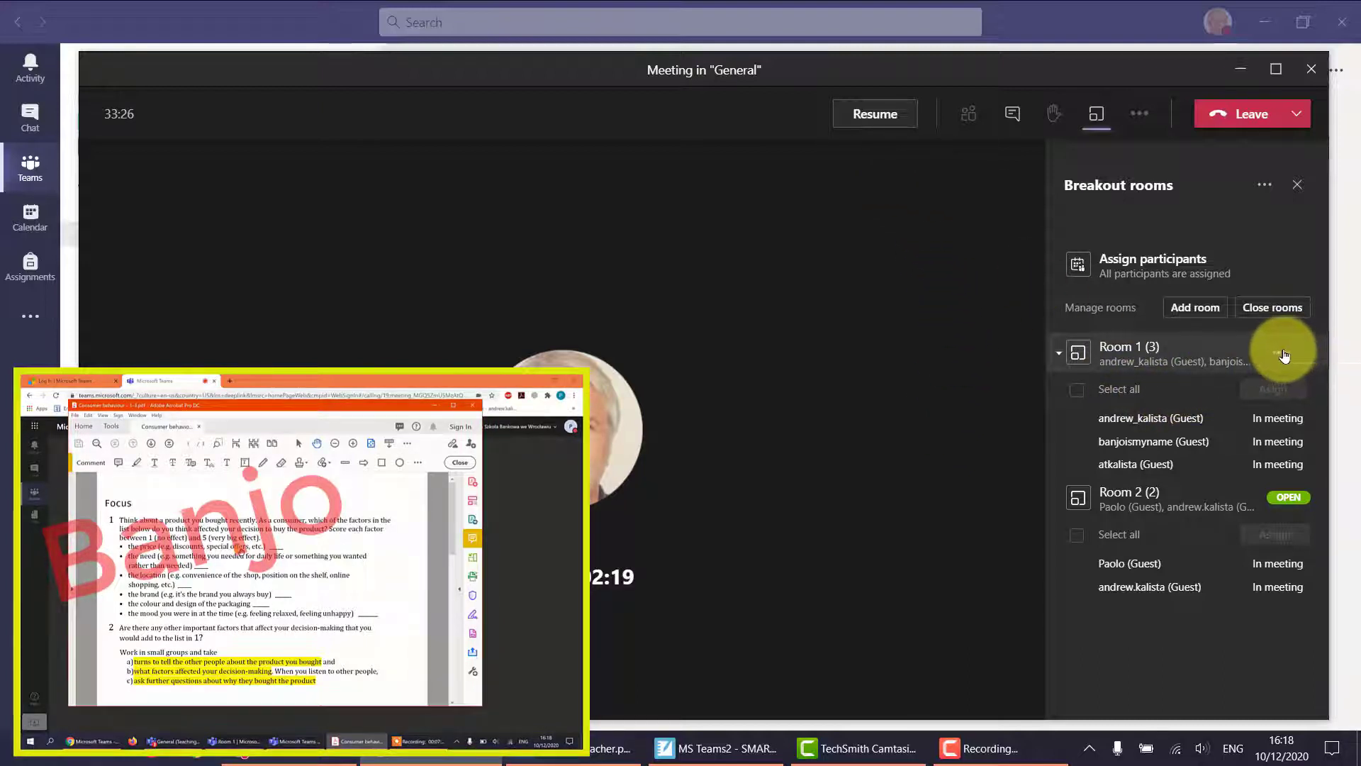
# Rejoin Room 1 and move its window lower to view the shared PDF
pyautogui.click(1284, 355)
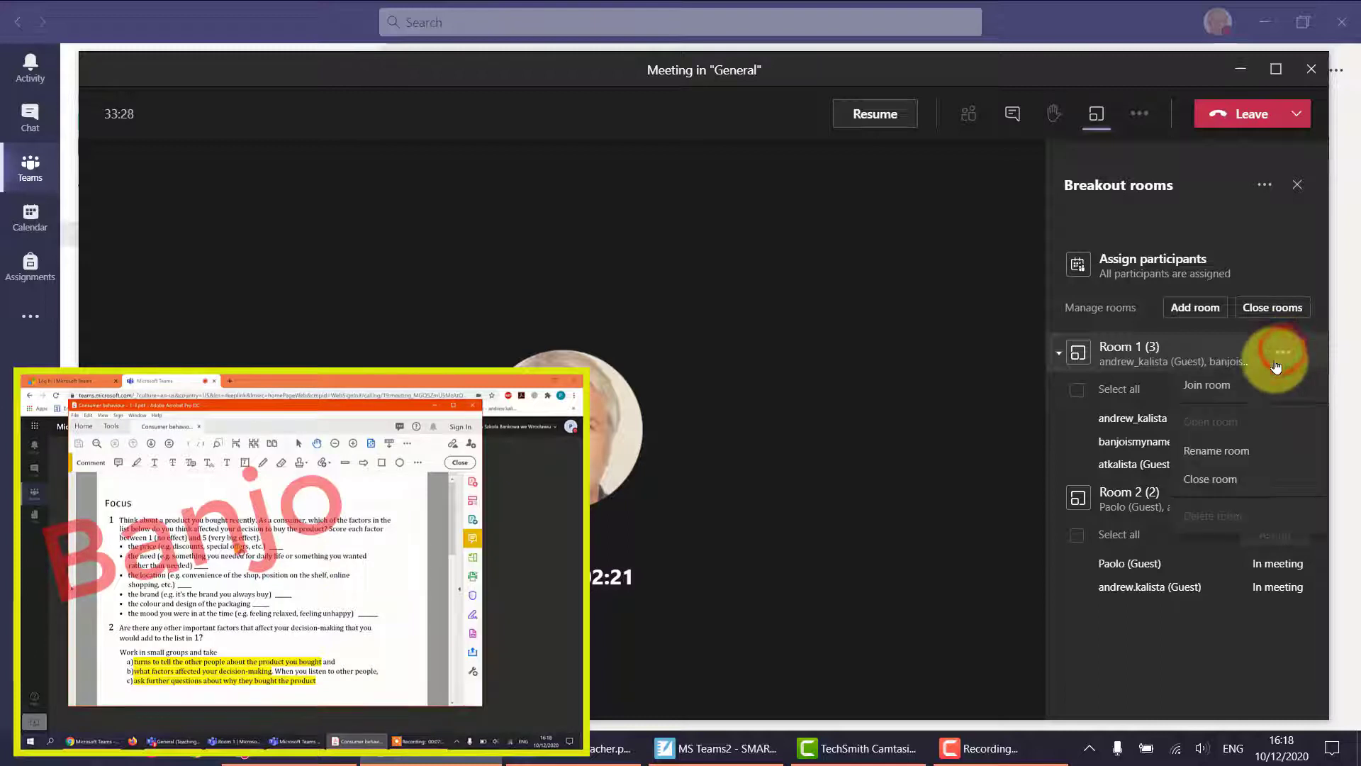
pyautogui.click(1209, 384)
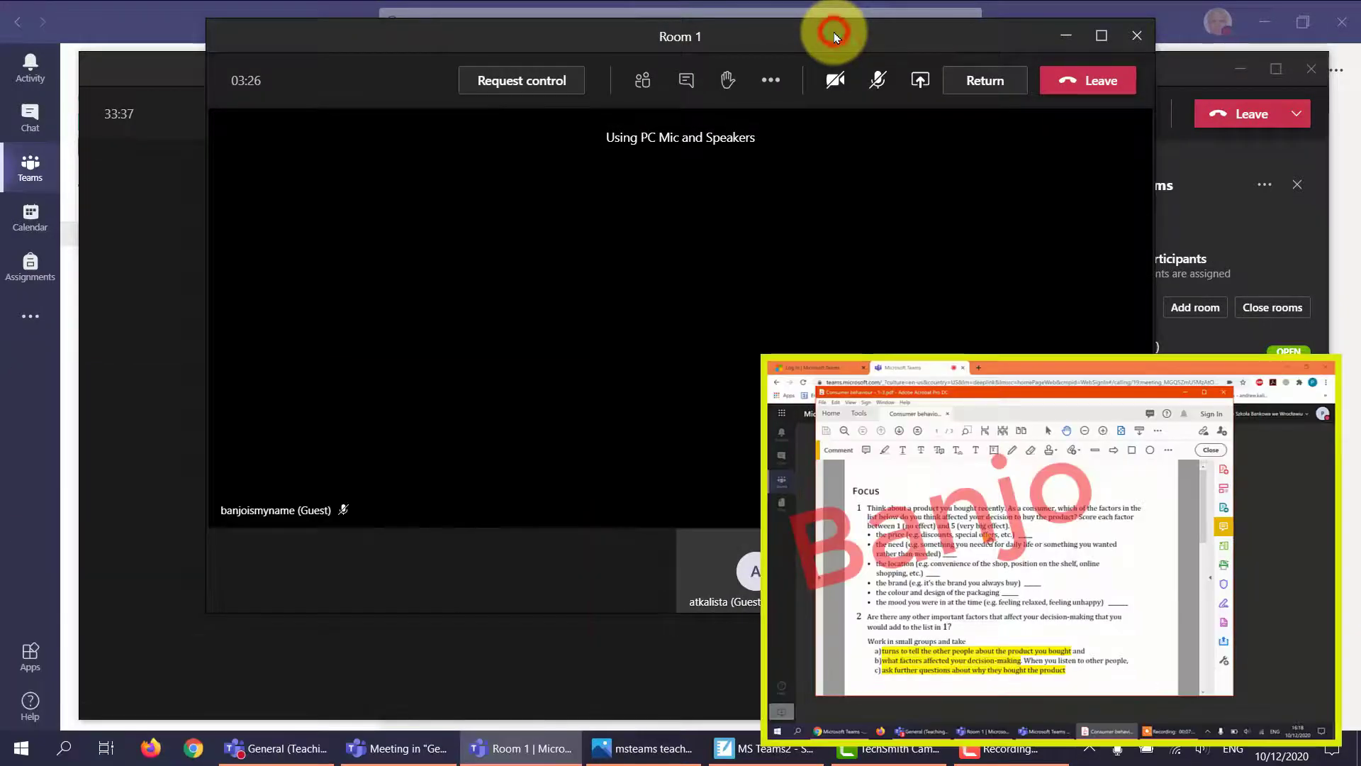
pyautogui.moveTo(831, 33); pyautogui.dragTo(755, 120)
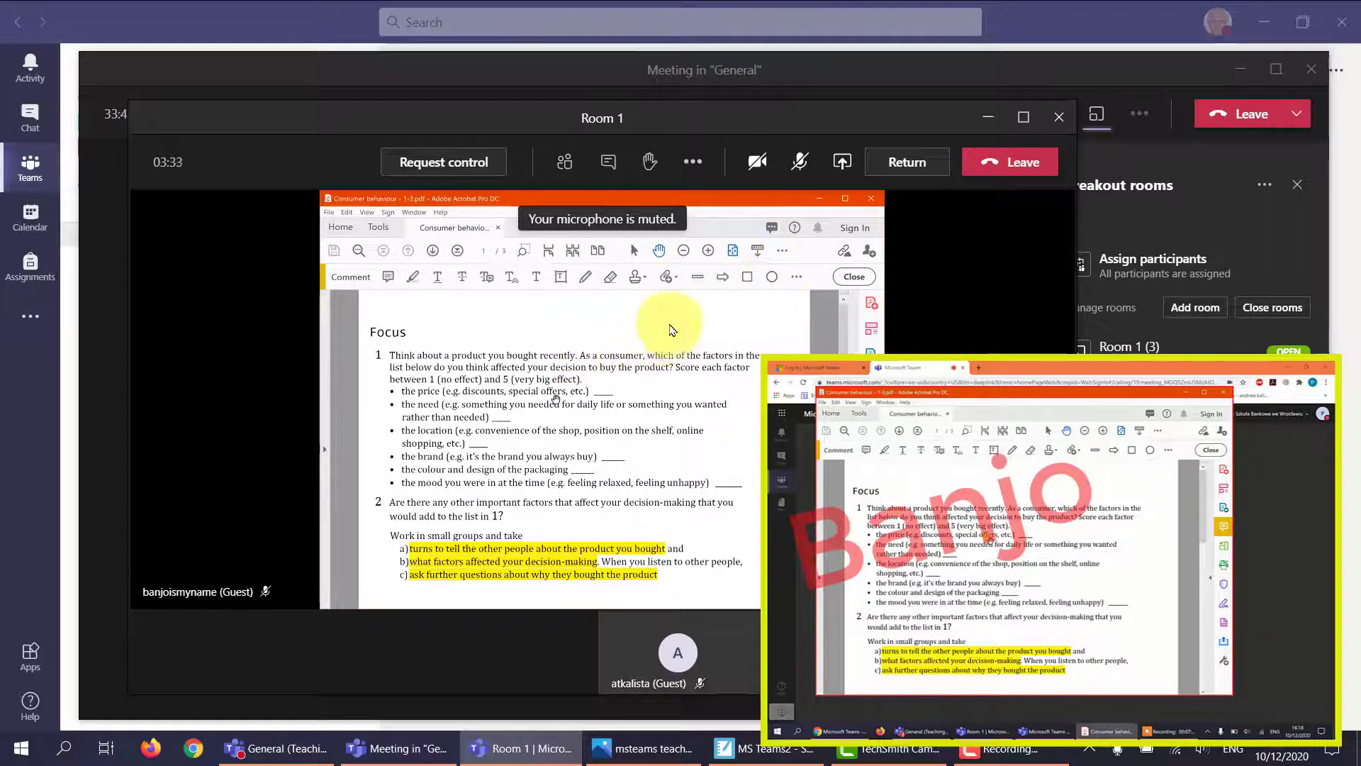
# Show the participant list in Room 1, and leave the room
pyautogui.click(565, 160)
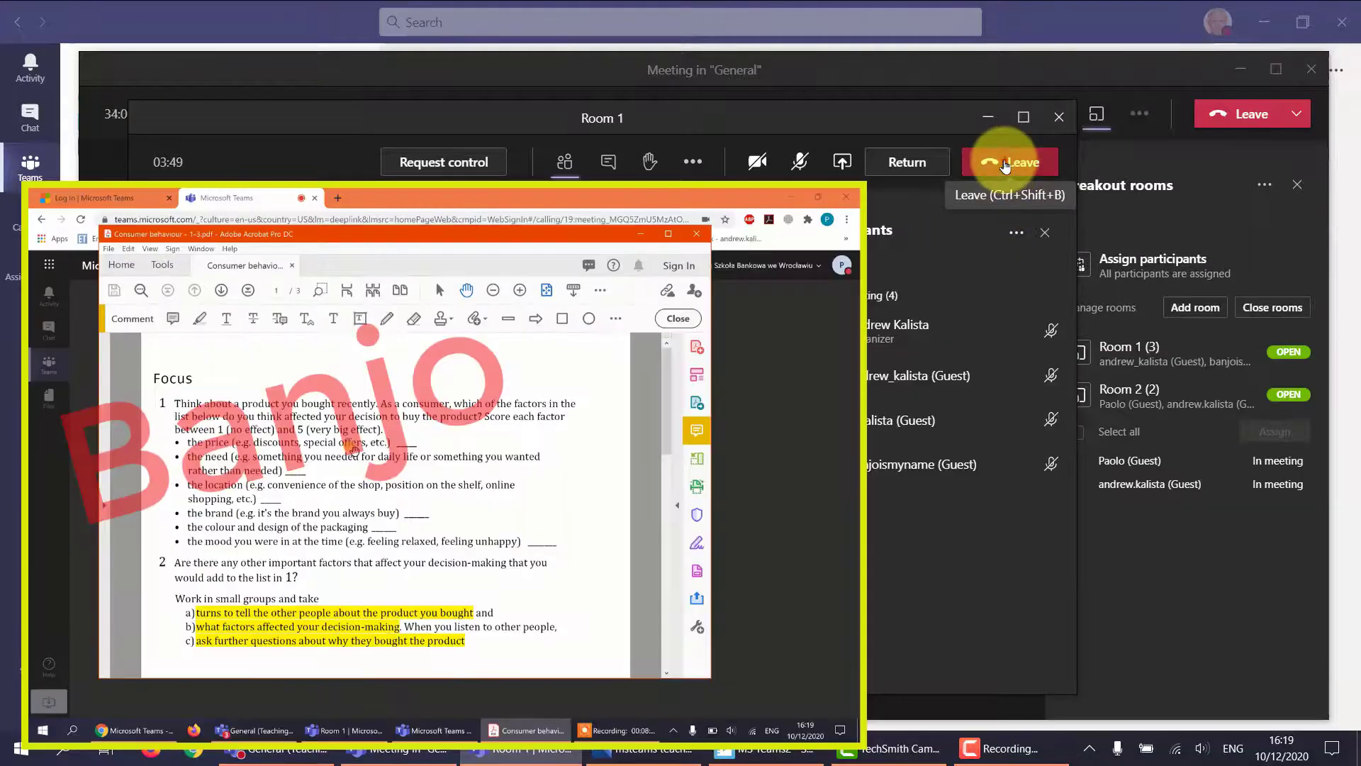
pyautogui.click(1005, 164)
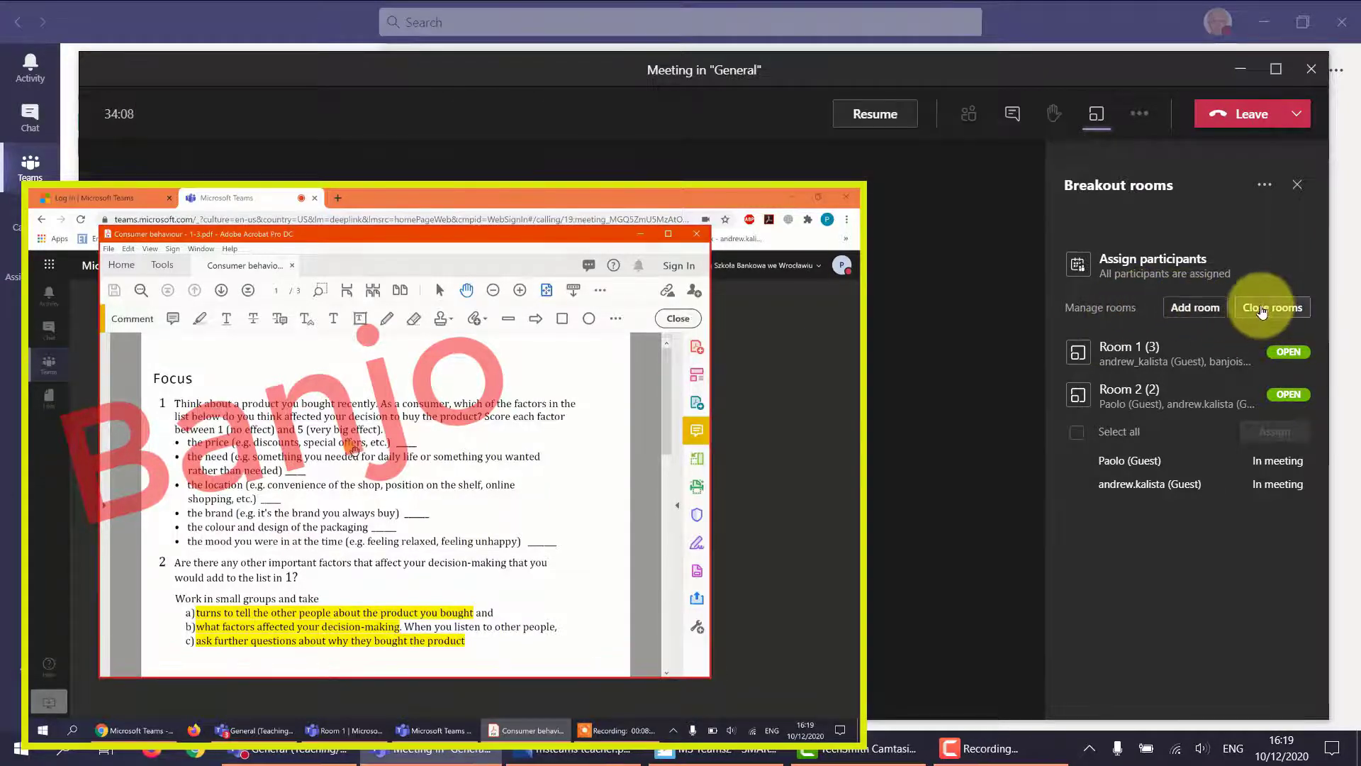
# Close all breakout rooms and resume the main meeting
pyautogui.click(1261, 310)
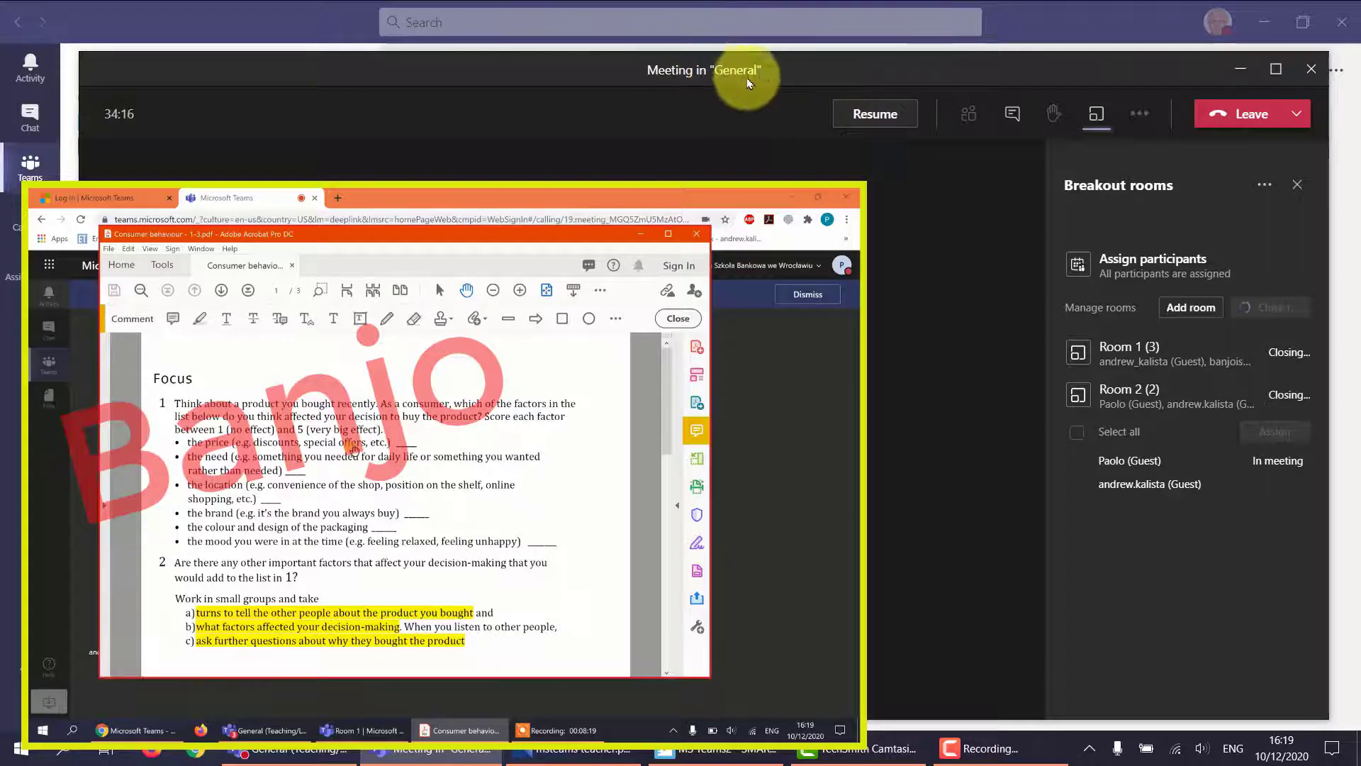
pyautogui.click(869, 114)
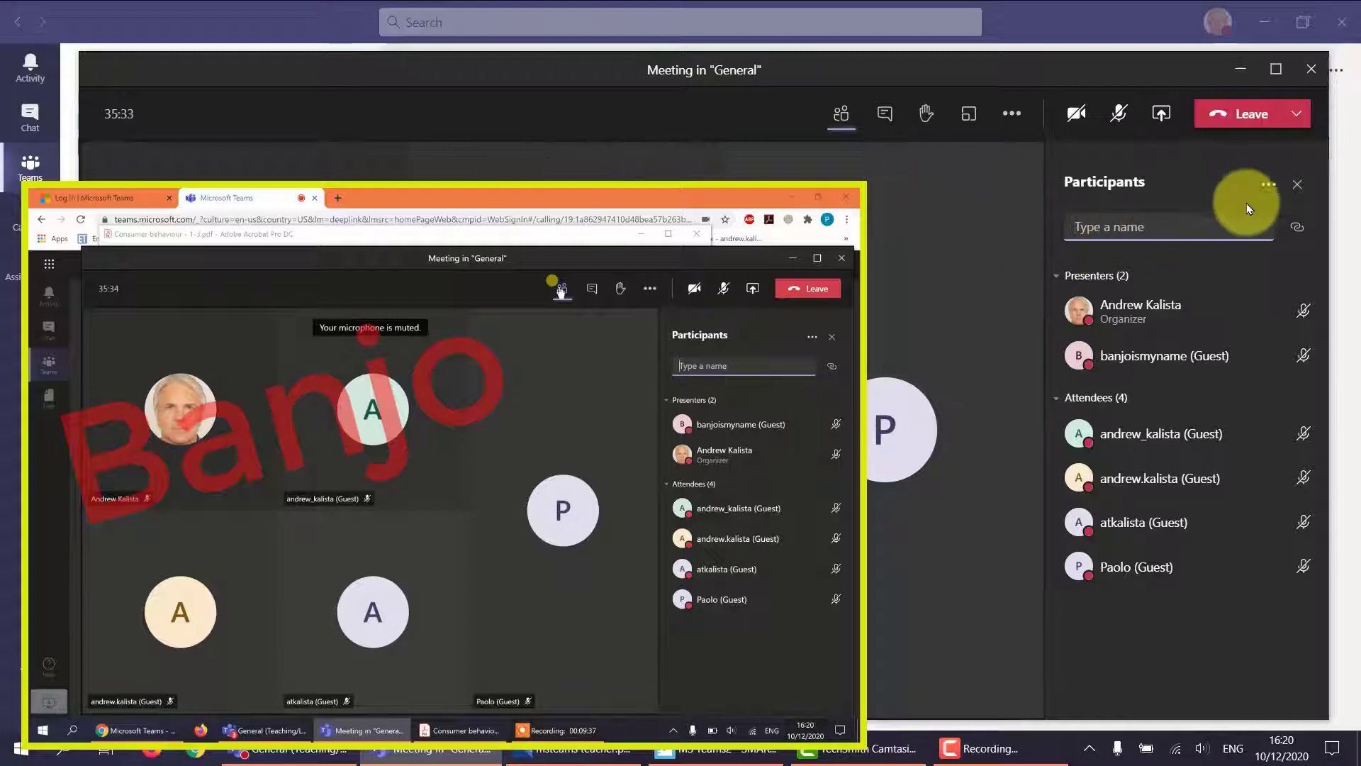
# Return to breakout room management and start the two existing rooms again
pyautogui.click(983, 122)
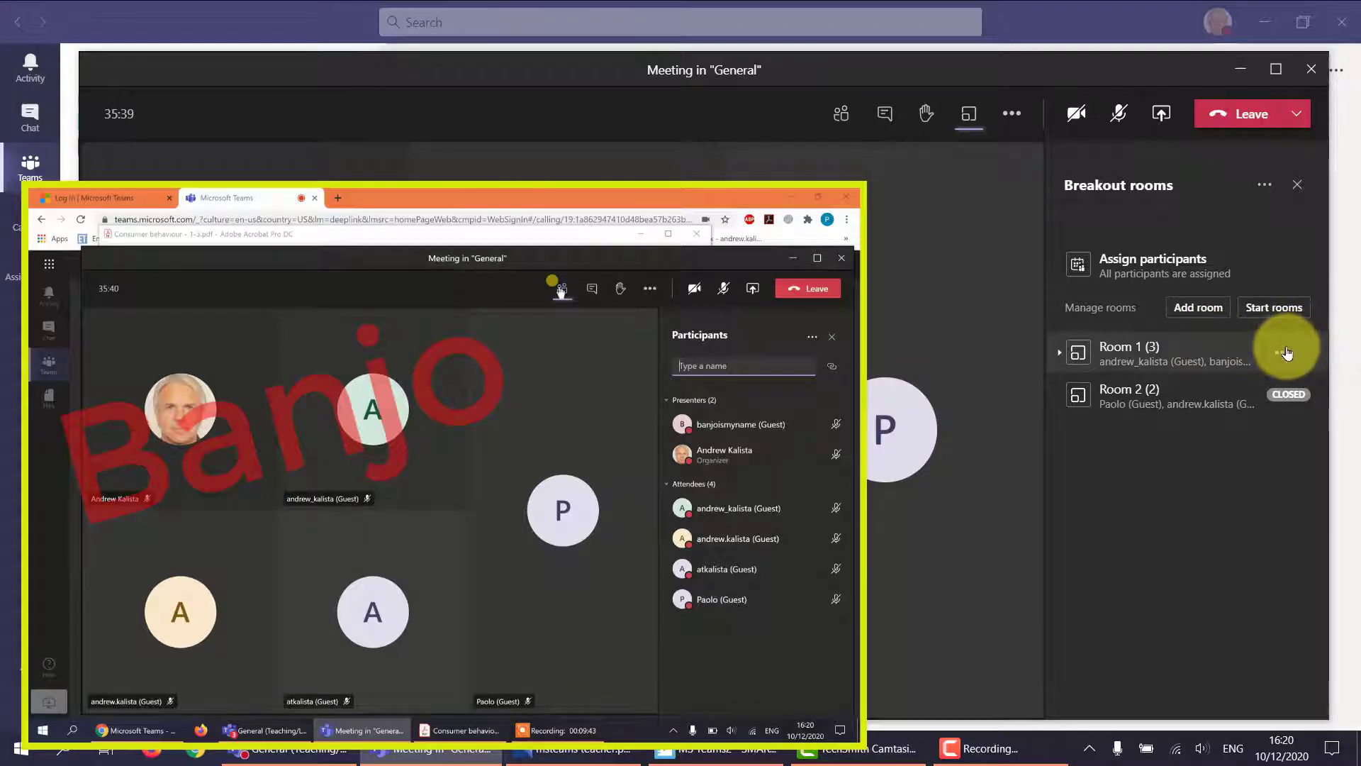
pyautogui.click(1279, 309)
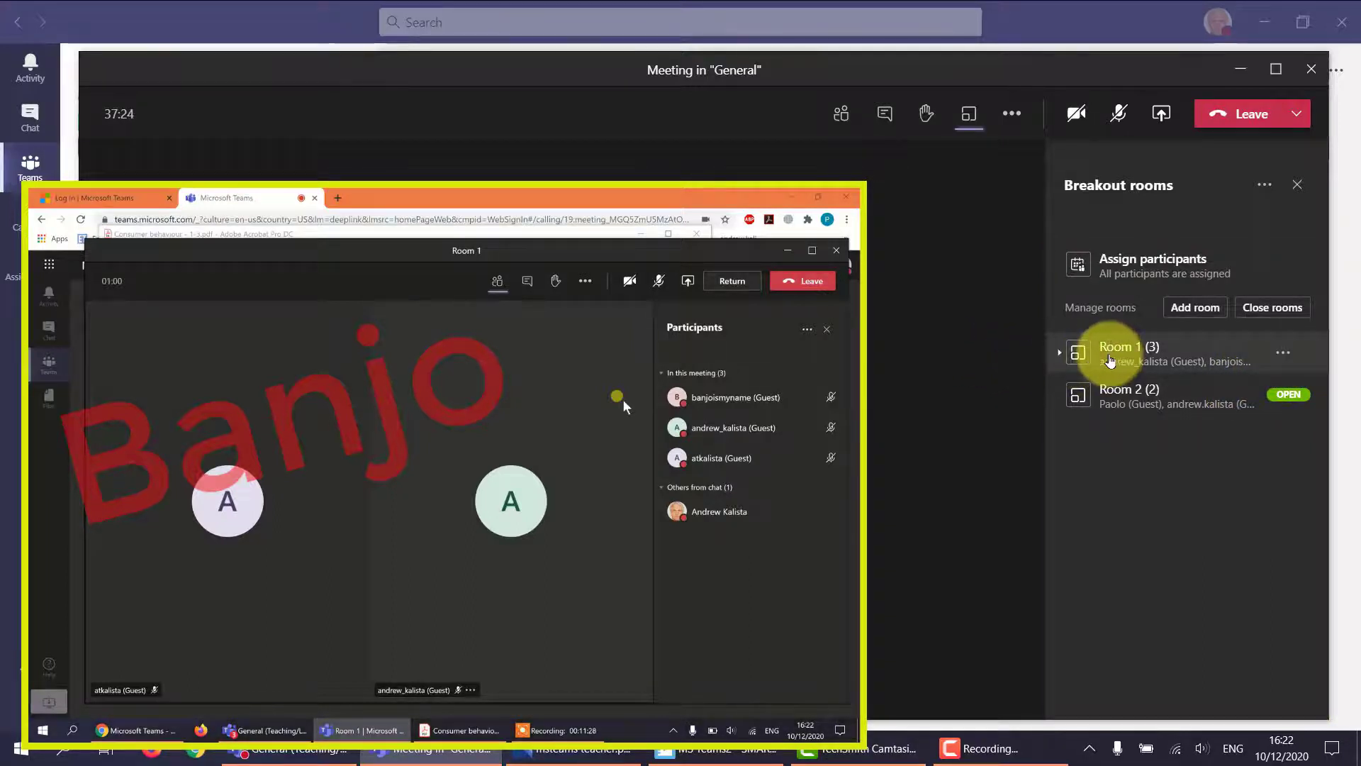
# Expand Room 1 and try to select its first guest for reassignment
pyautogui.click(1064, 352)
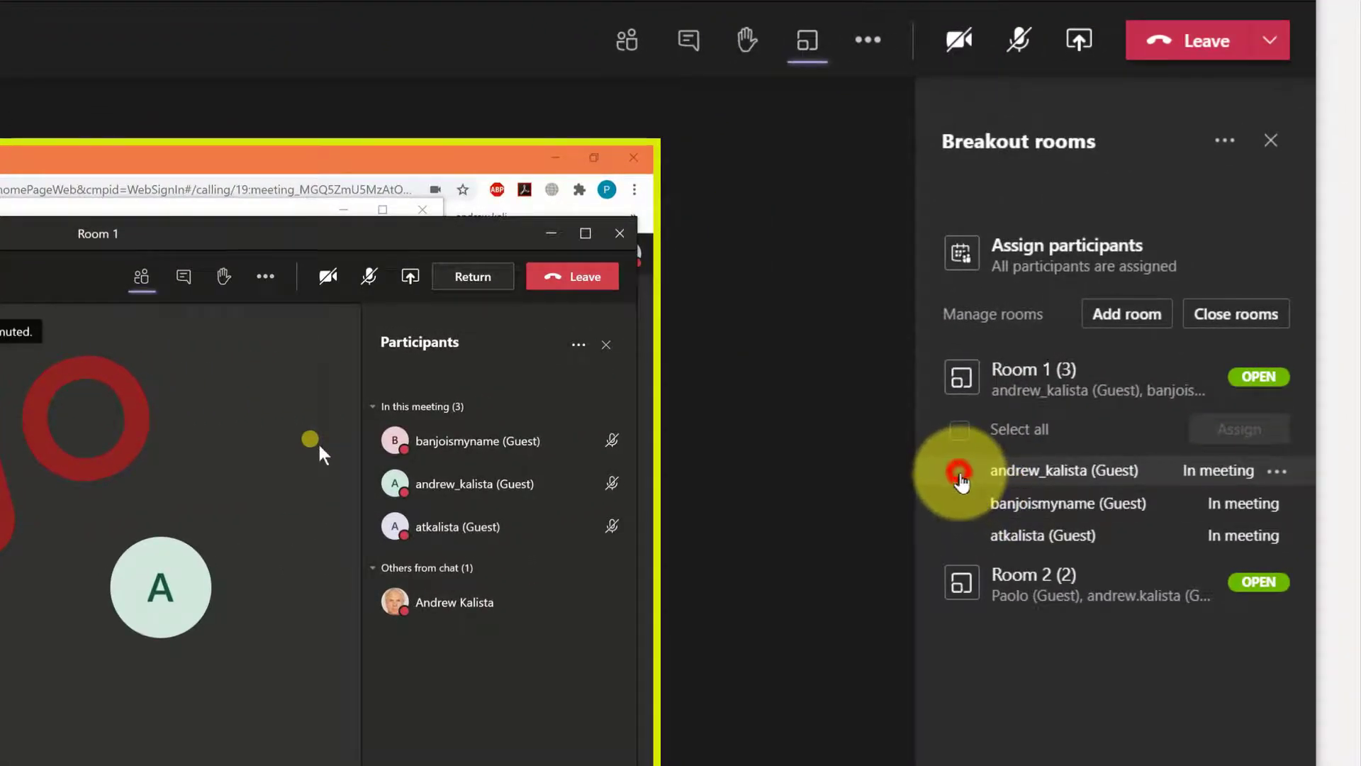
pyautogui.click(960, 473)
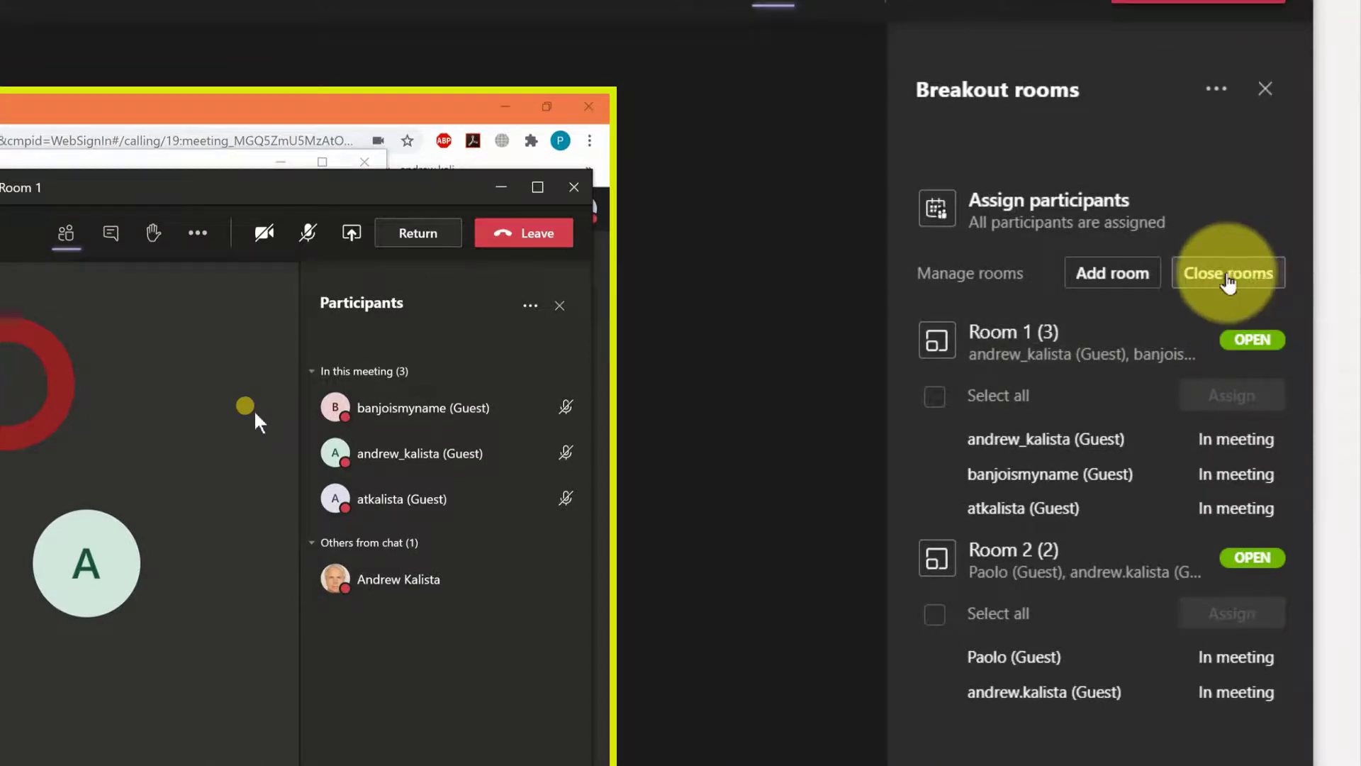
# Close the breakout rooms and reassign the first guest in Room 1 to Room 2
pyautogui.click(1232, 271)
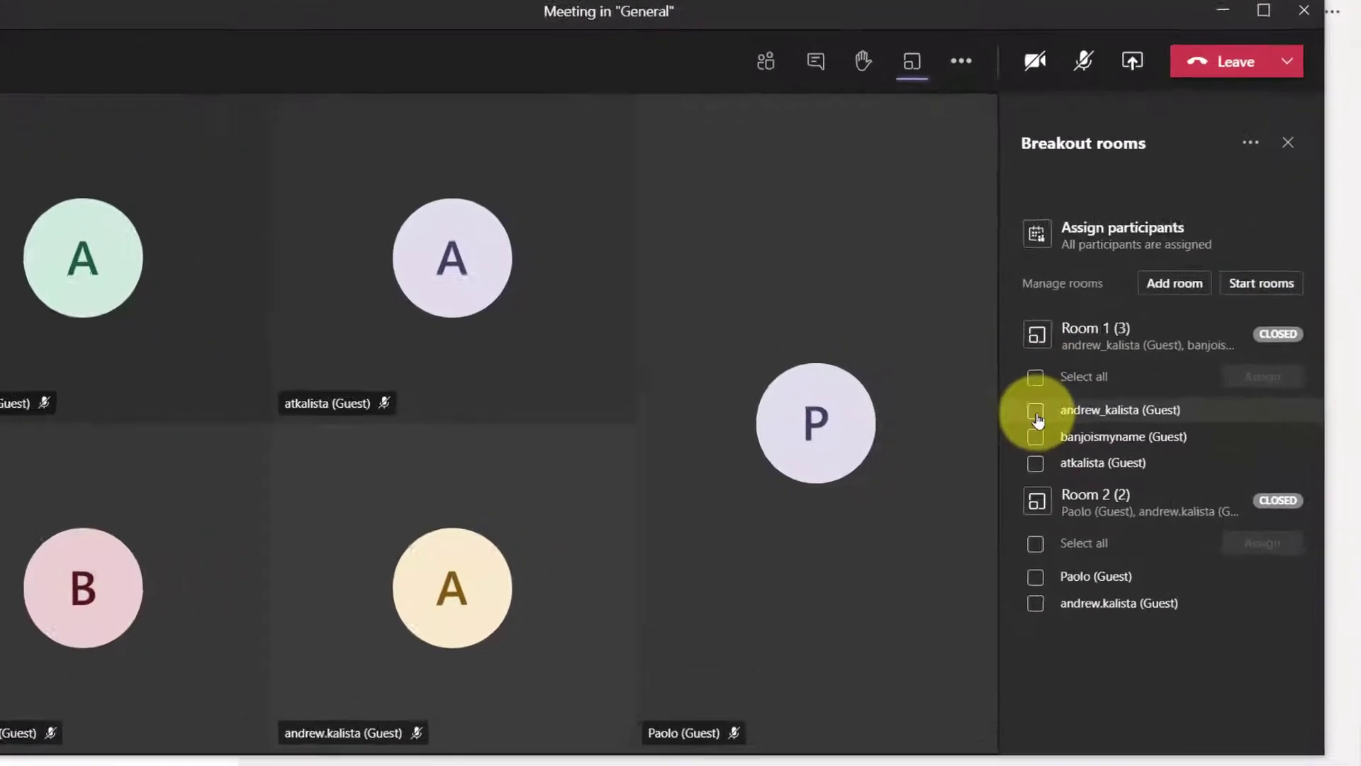
pyautogui.click(1077, 418)
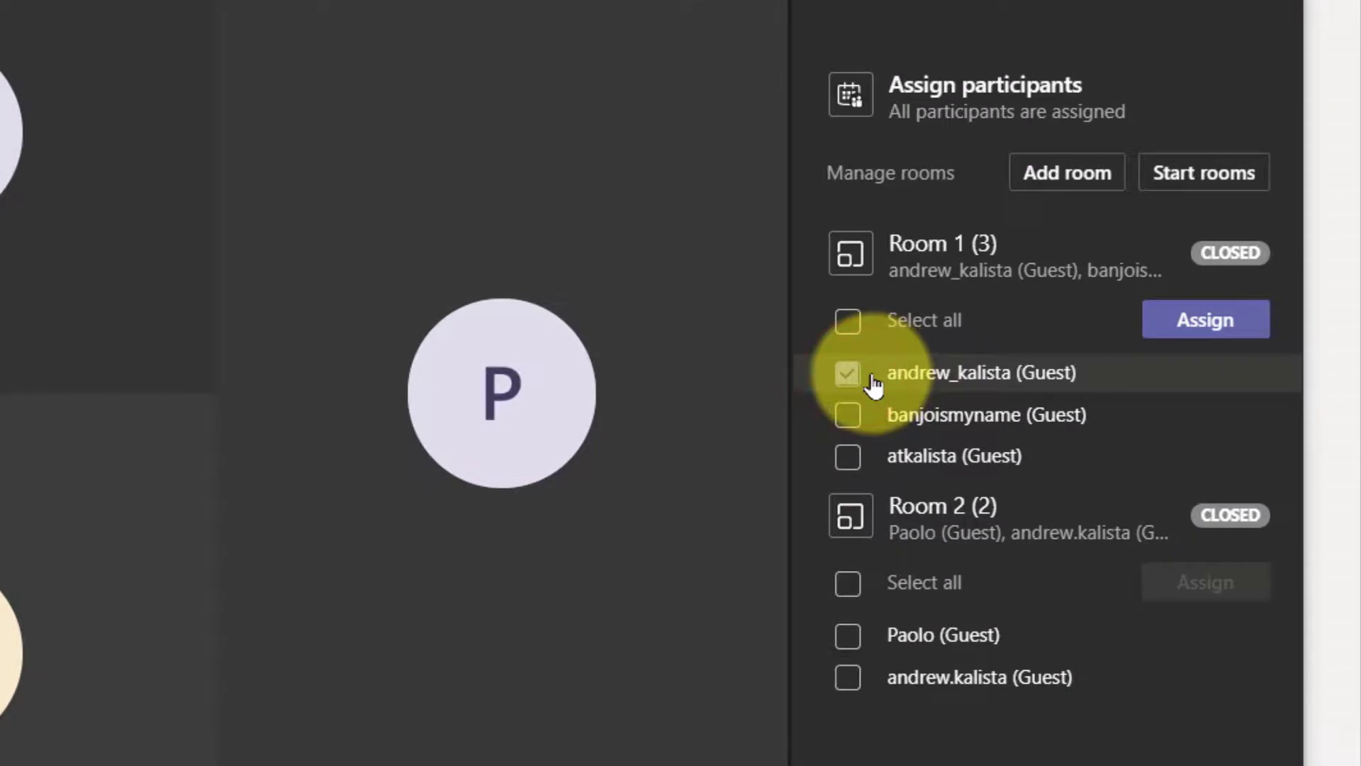
pyautogui.click(1220, 326)
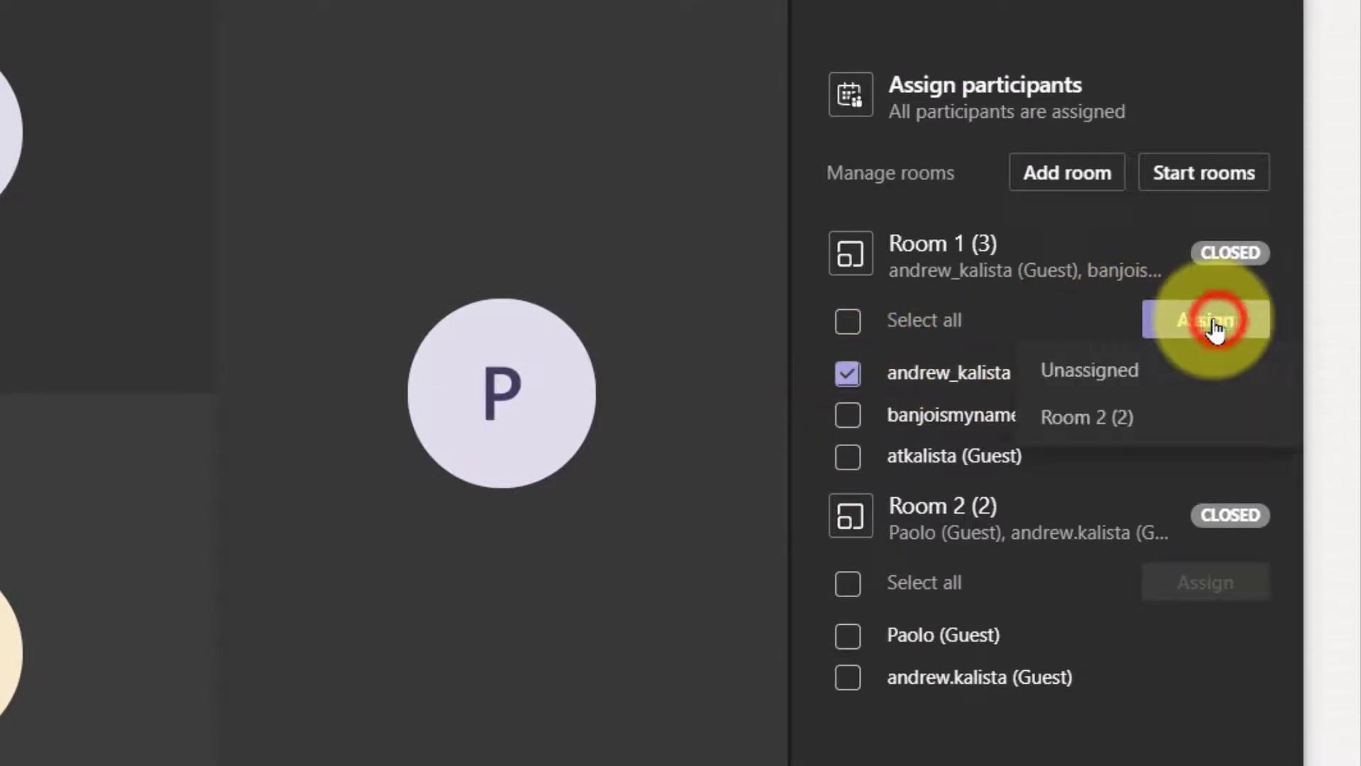
pyautogui.click(1064, 420)
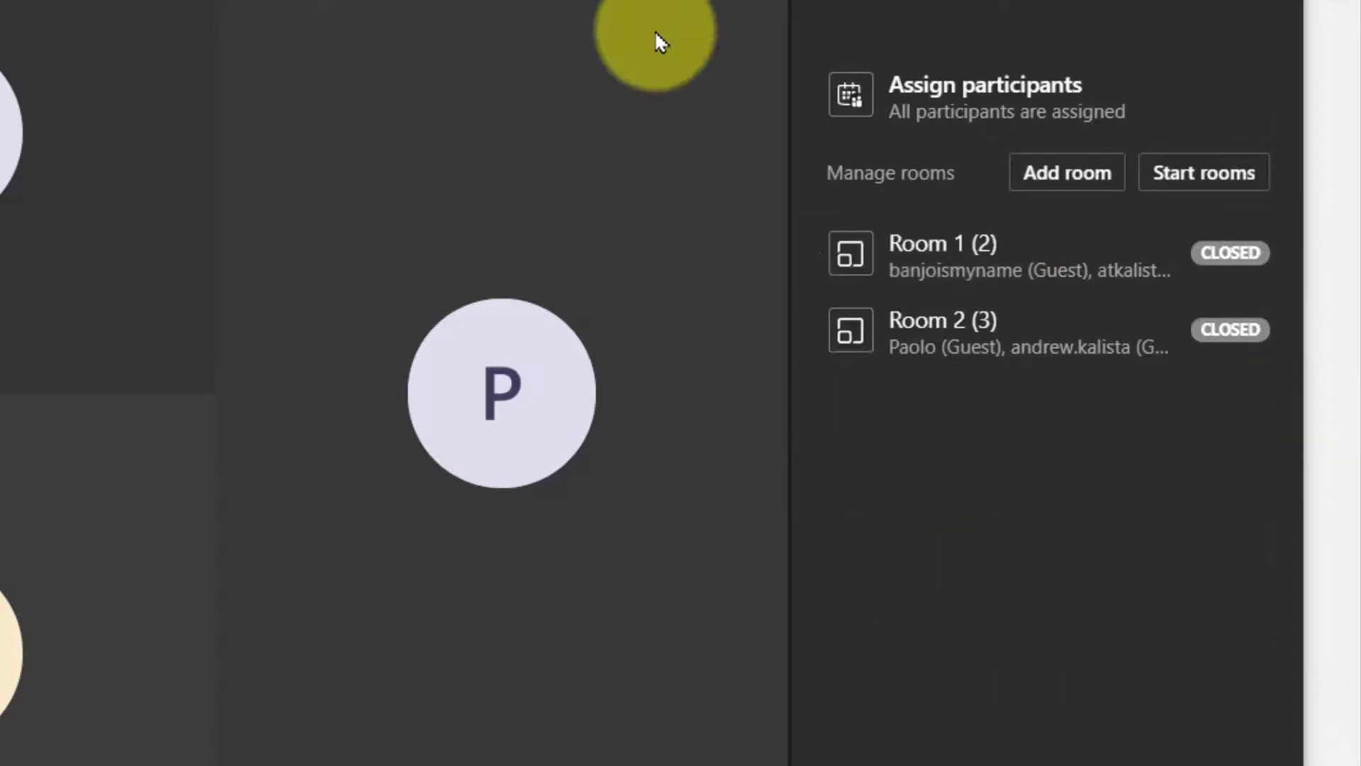
# Add a third breakout room and move the first guest in Room 2 into Room 3
pyautogui.click(1075, 171)
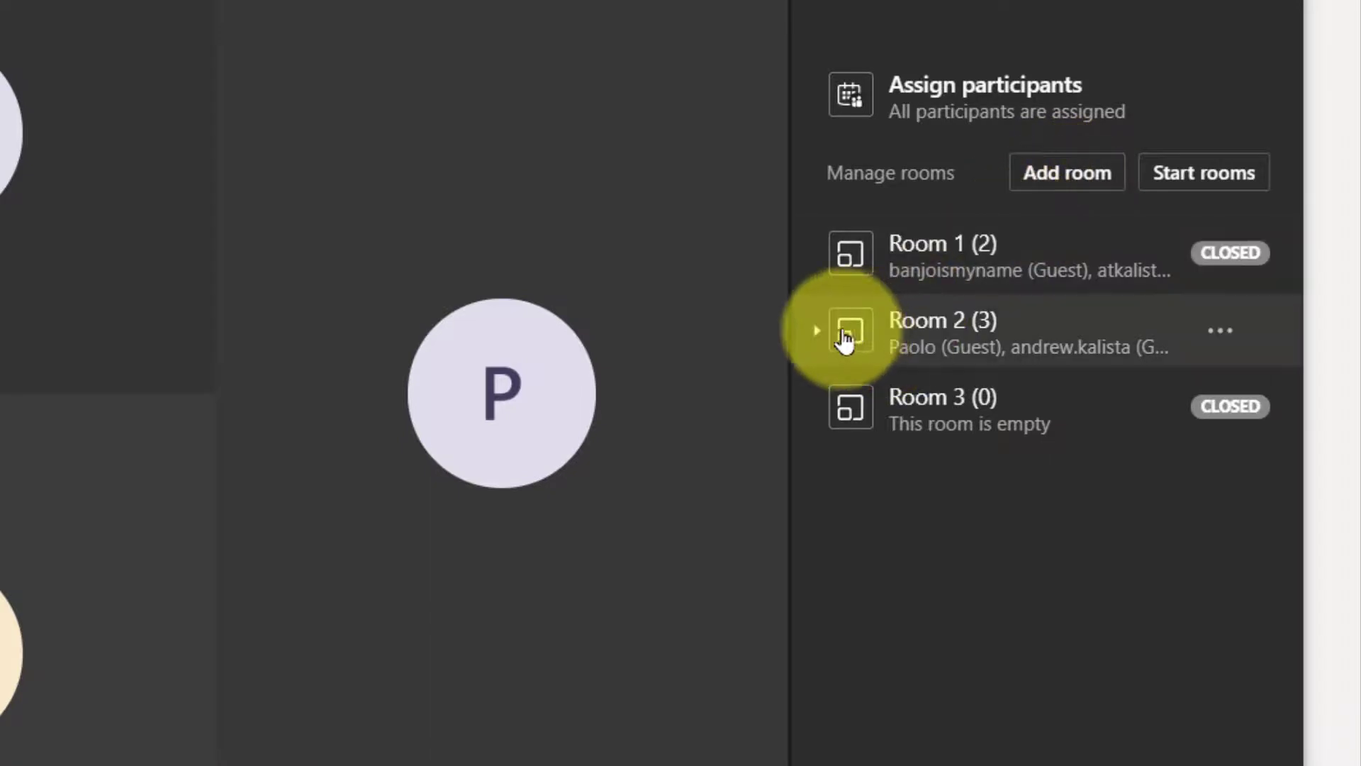
pyautogui.click(816, 335)
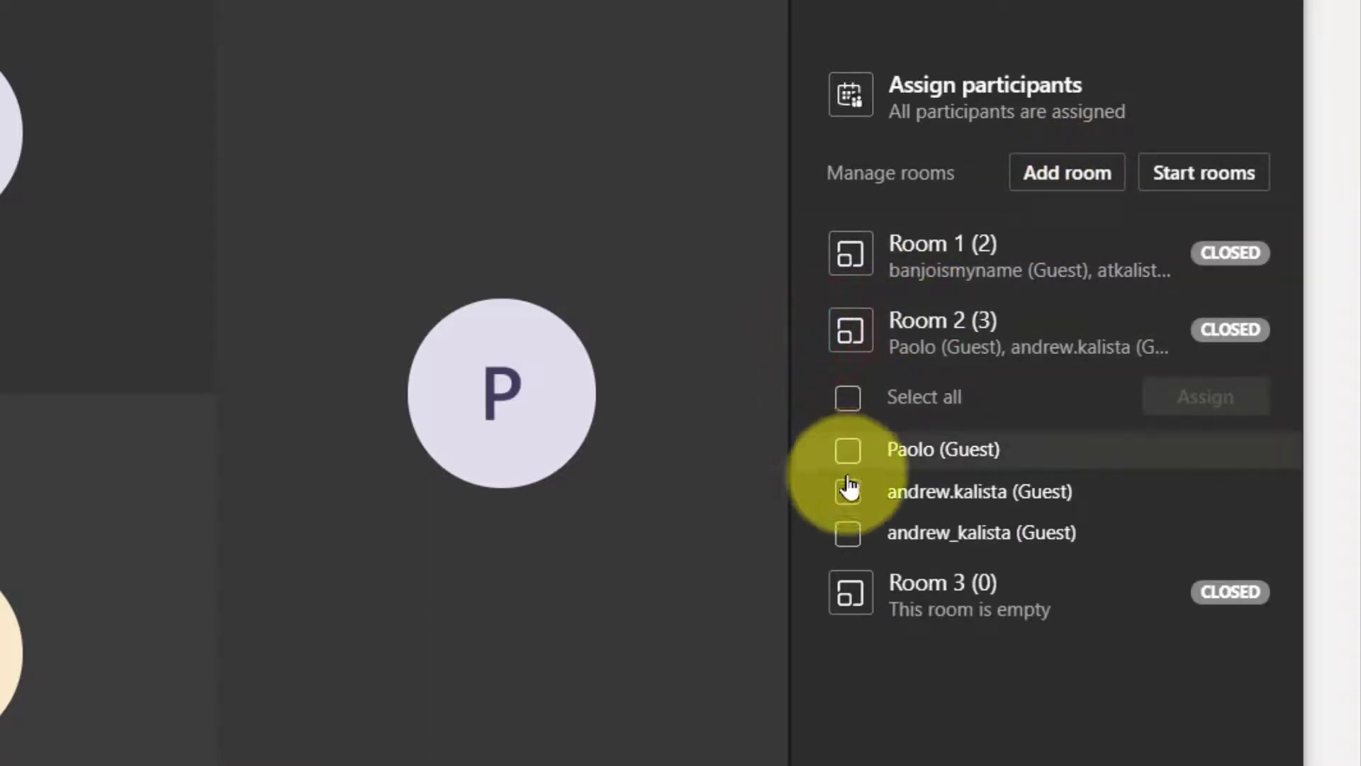
pyautogui.click(849, 454)
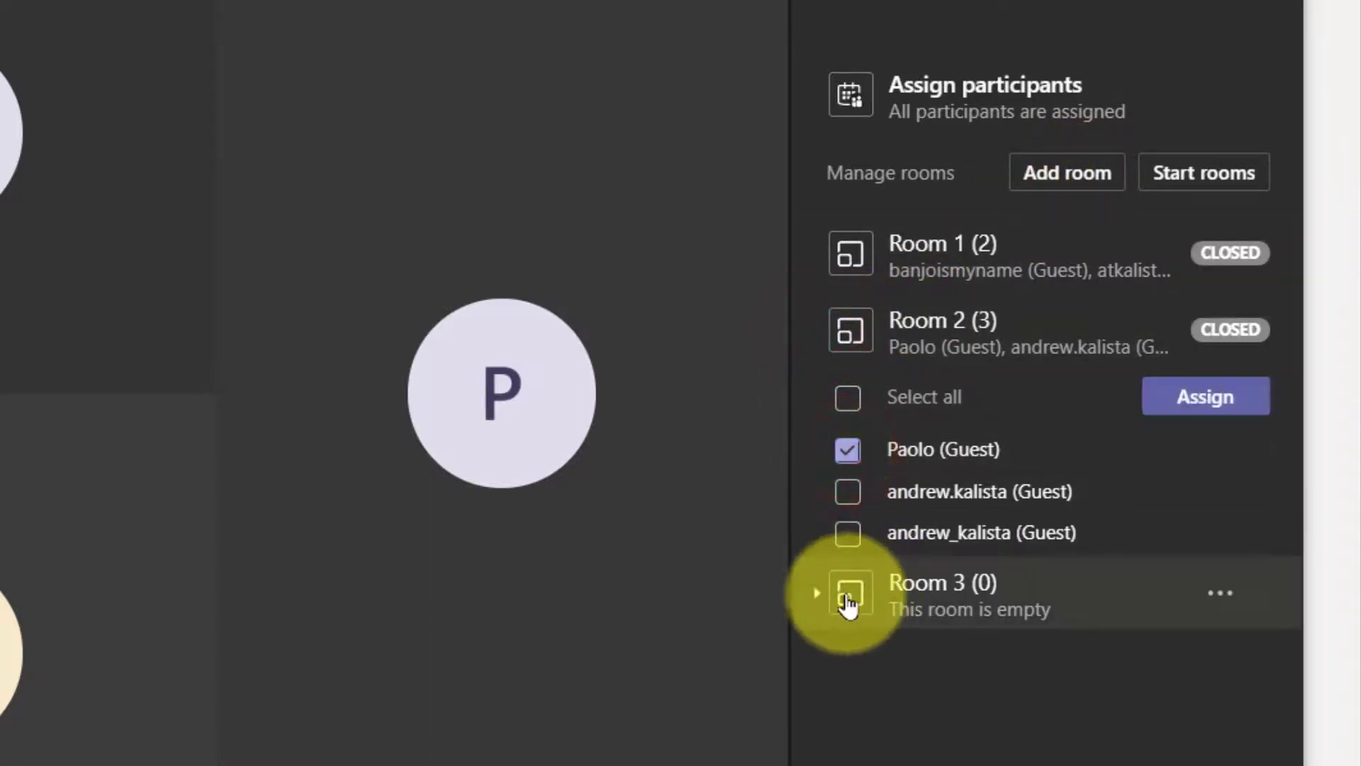
pyautogui.click(1197, 391)
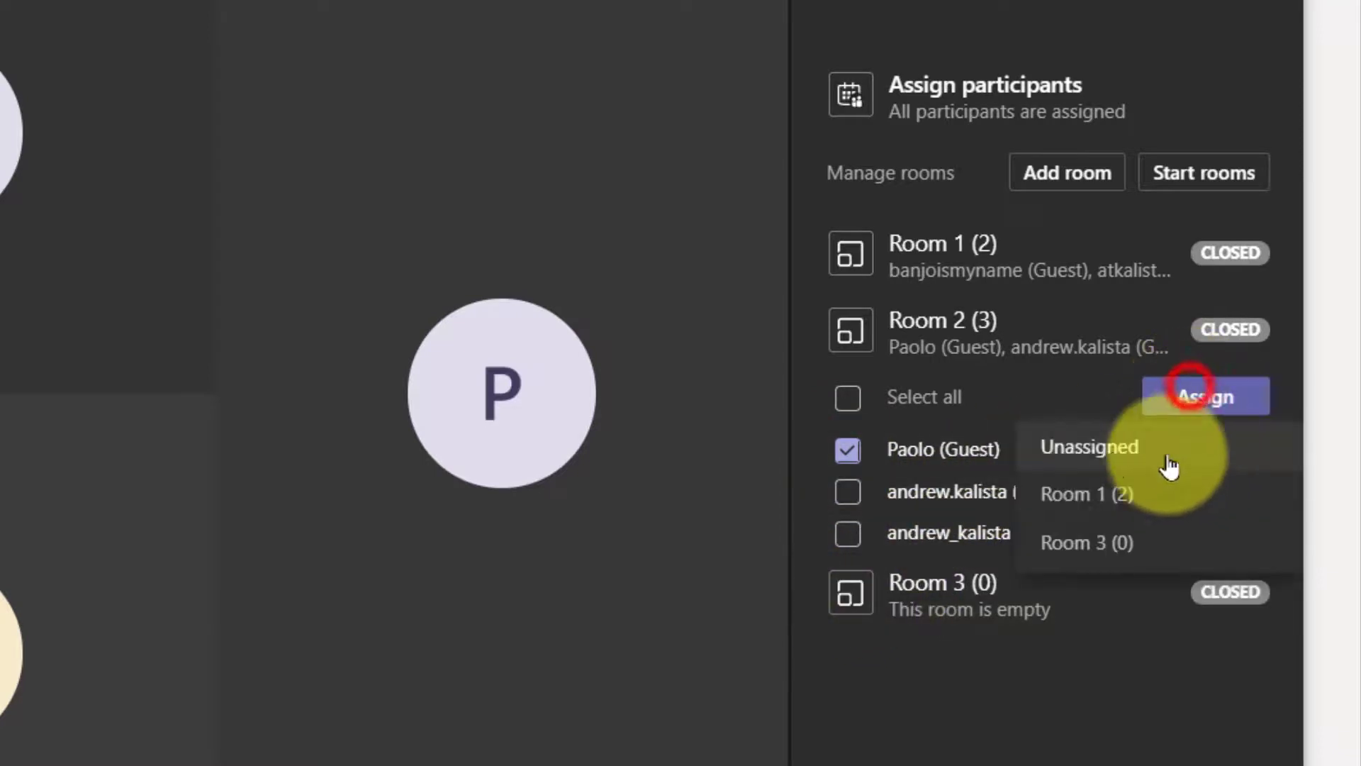
pyautogui.click(1076, 545)
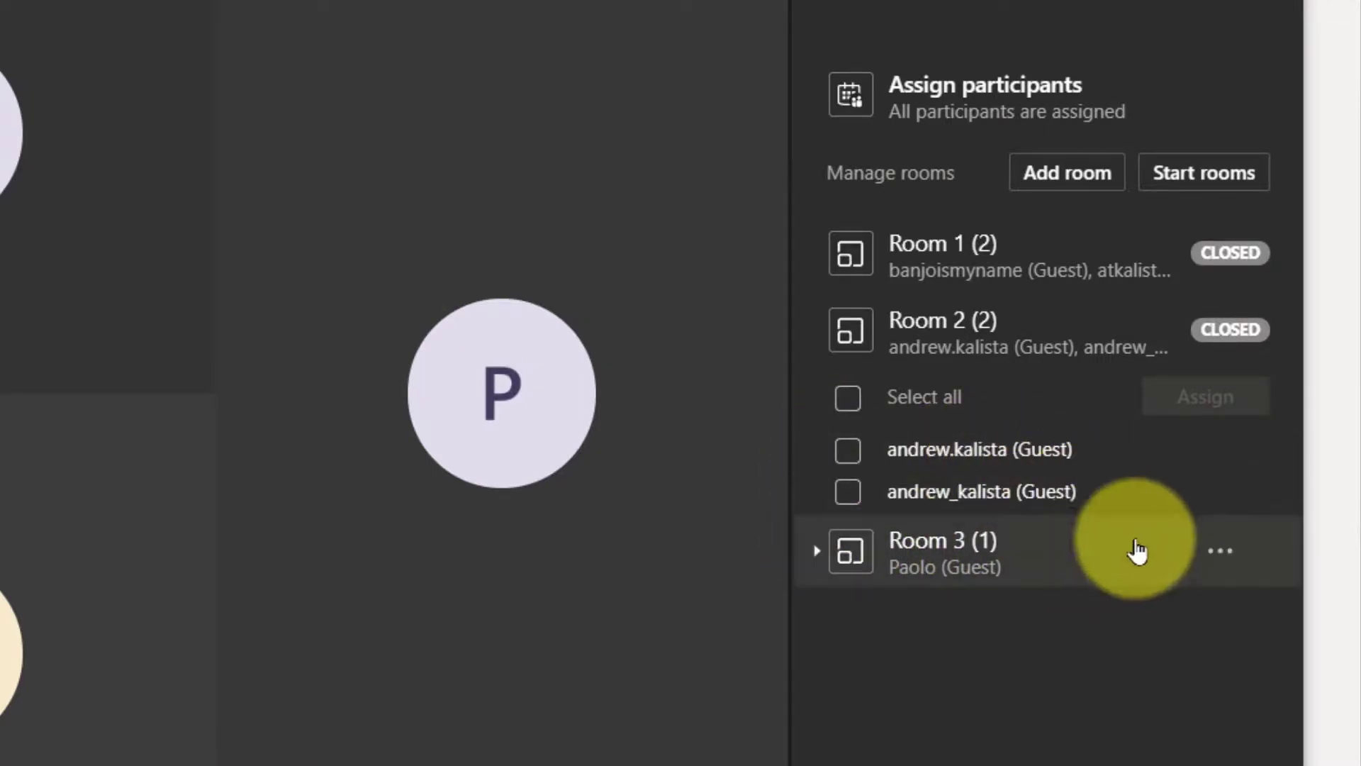
# Delete Room 3 and look at the list of unassigned participants
pyautogui.click(1220, 544)
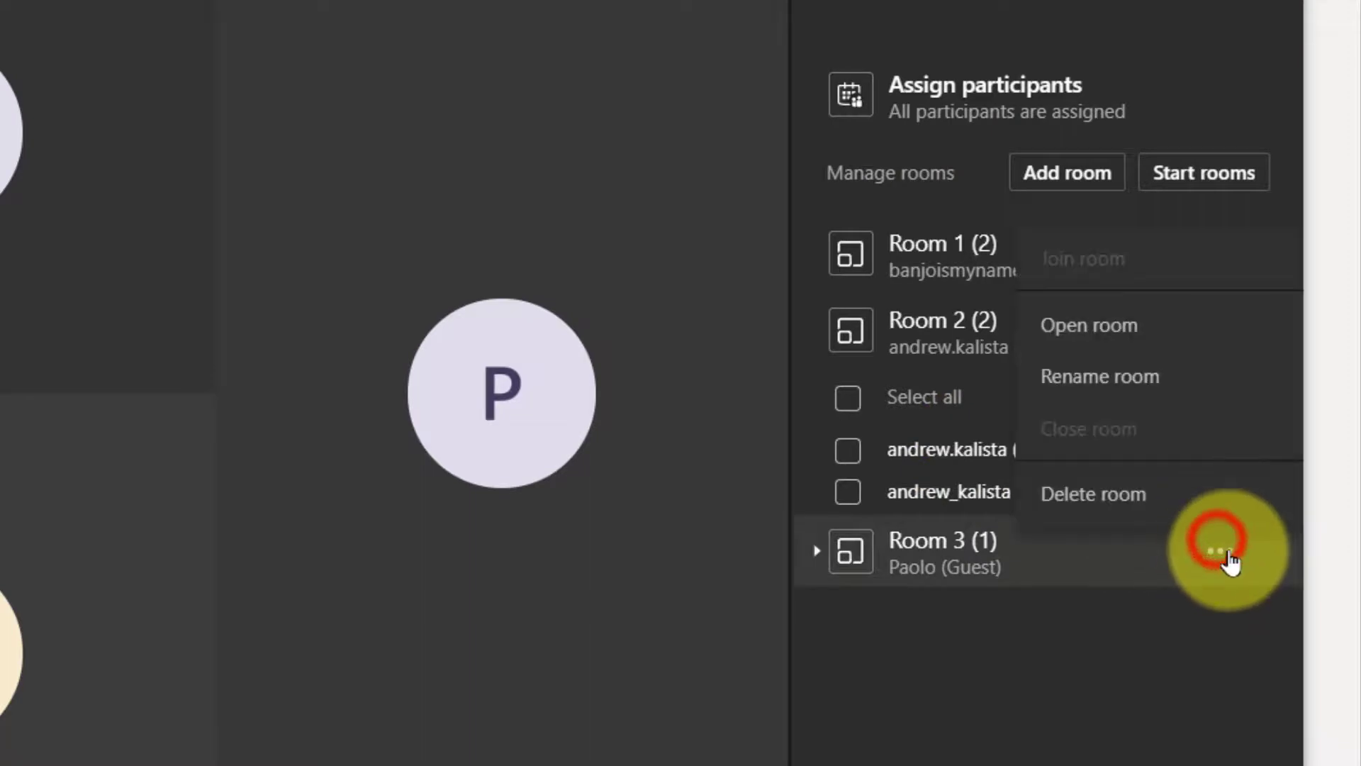
pyautogui.click(1127, 499)
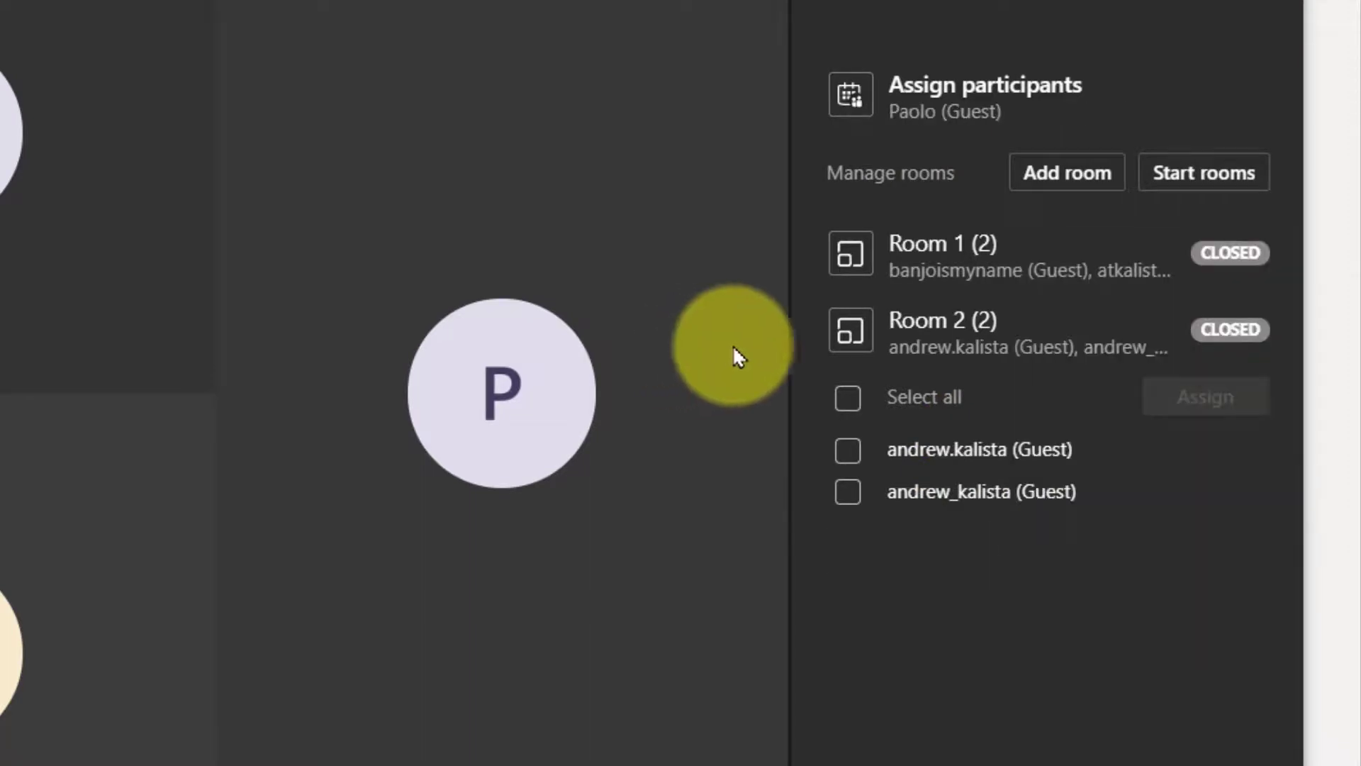
pyautogui.click(814, 100)
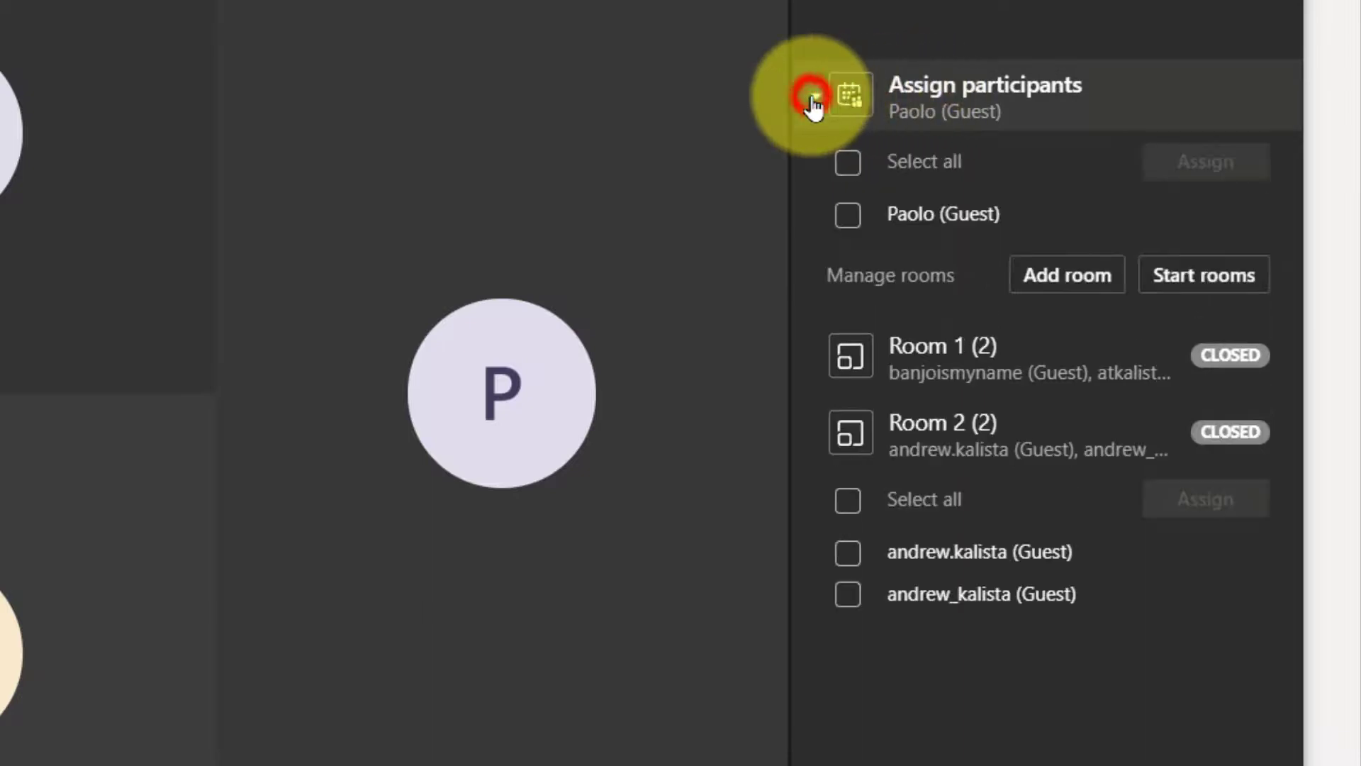
pyautogui.click(812, 100)
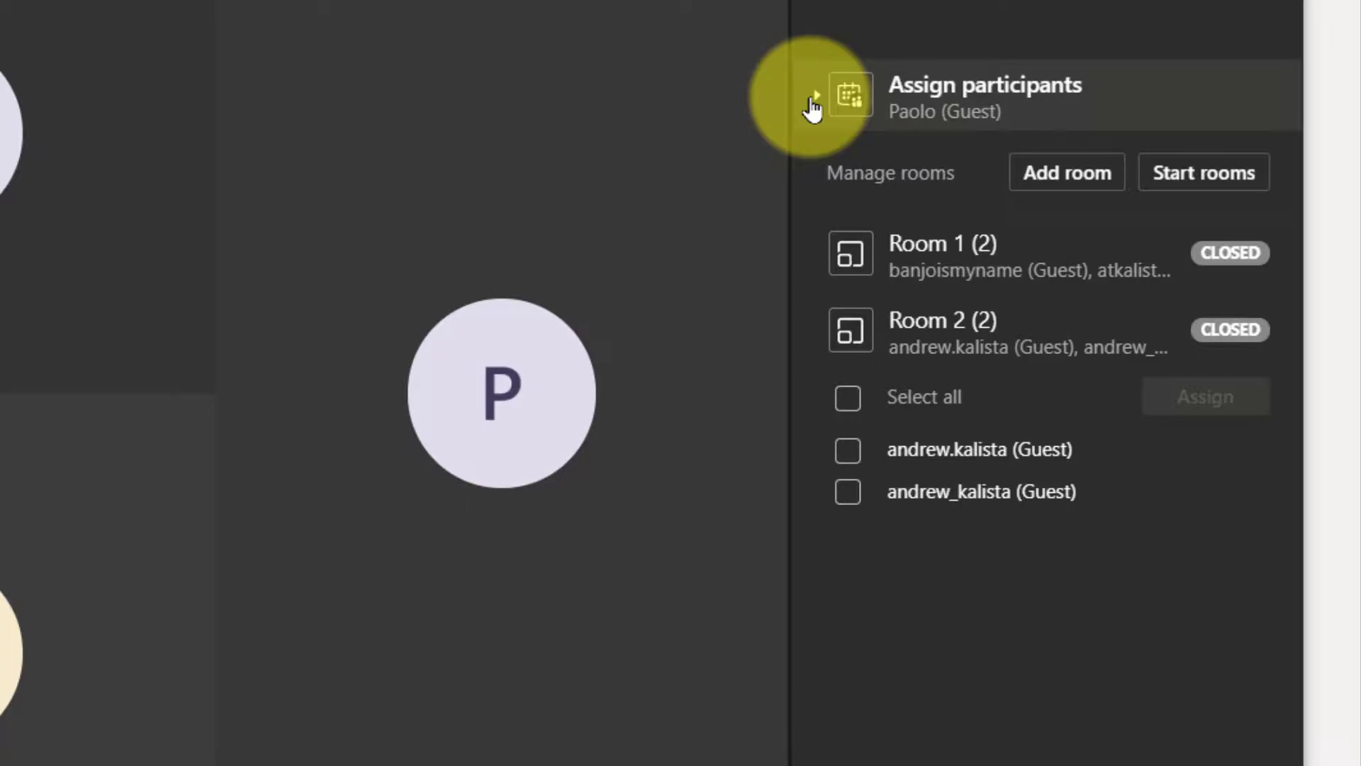
# Select all unassigned participants and assign them to Room 1
pyautogui.click(814, 99)
pyautogui.click(848, 162)
pyautogui.click(1193, 170)
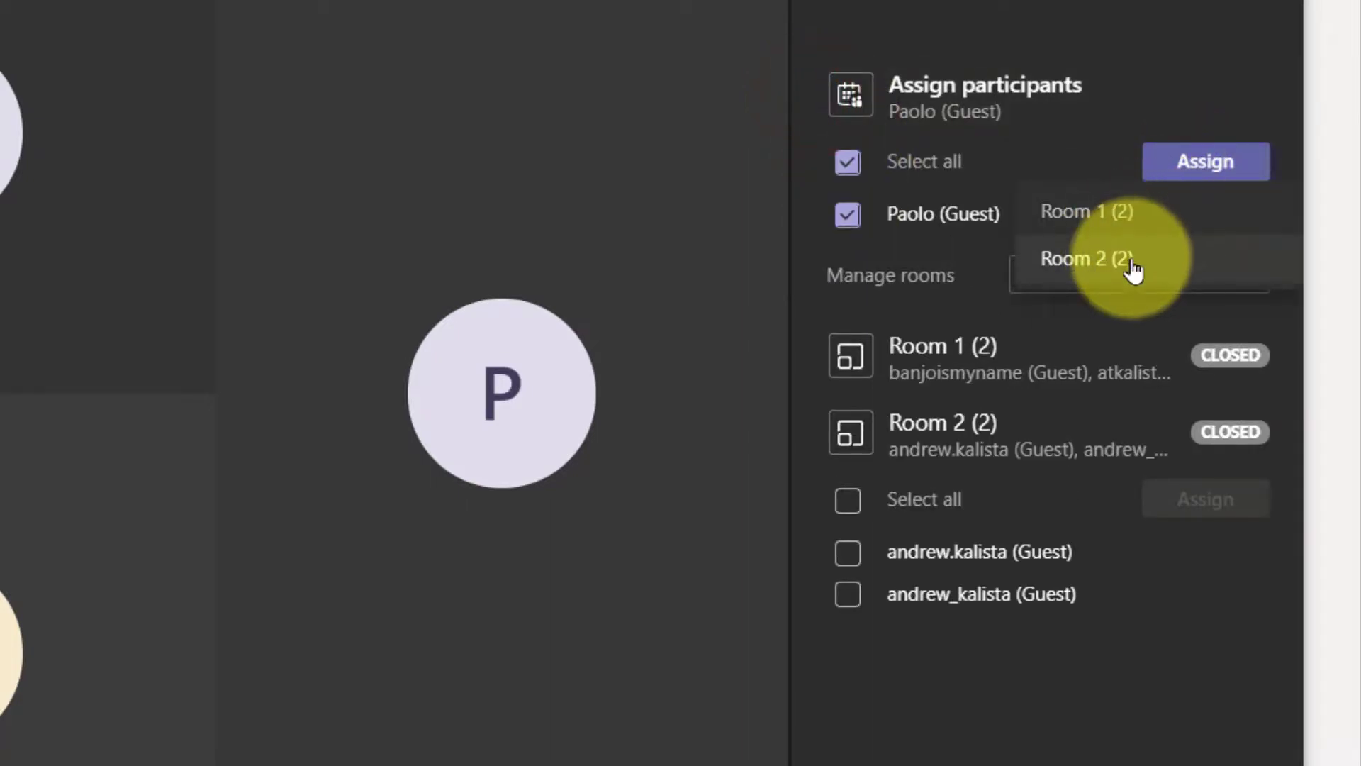
pyautogui.click(1103, 211)
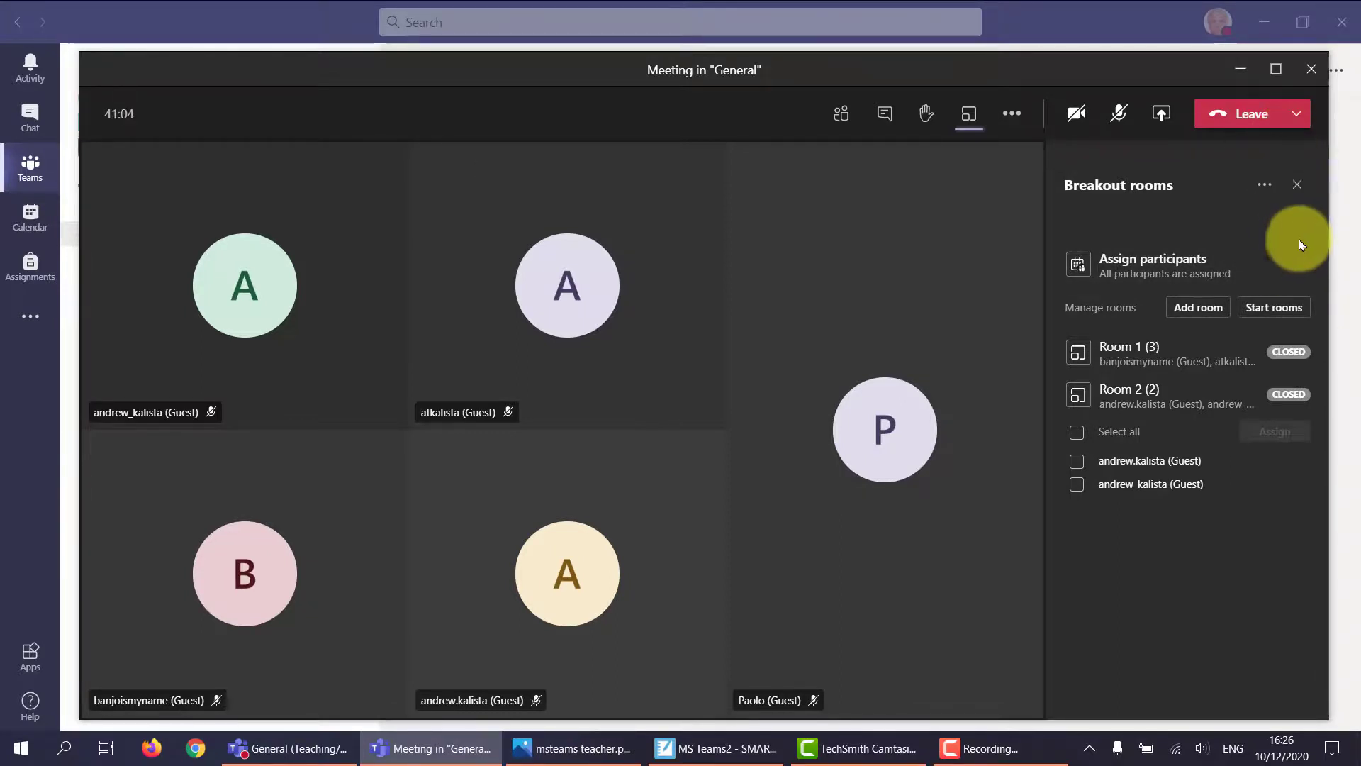
# End the meeting in General for everyone
pyautogui.click(1296, 114)
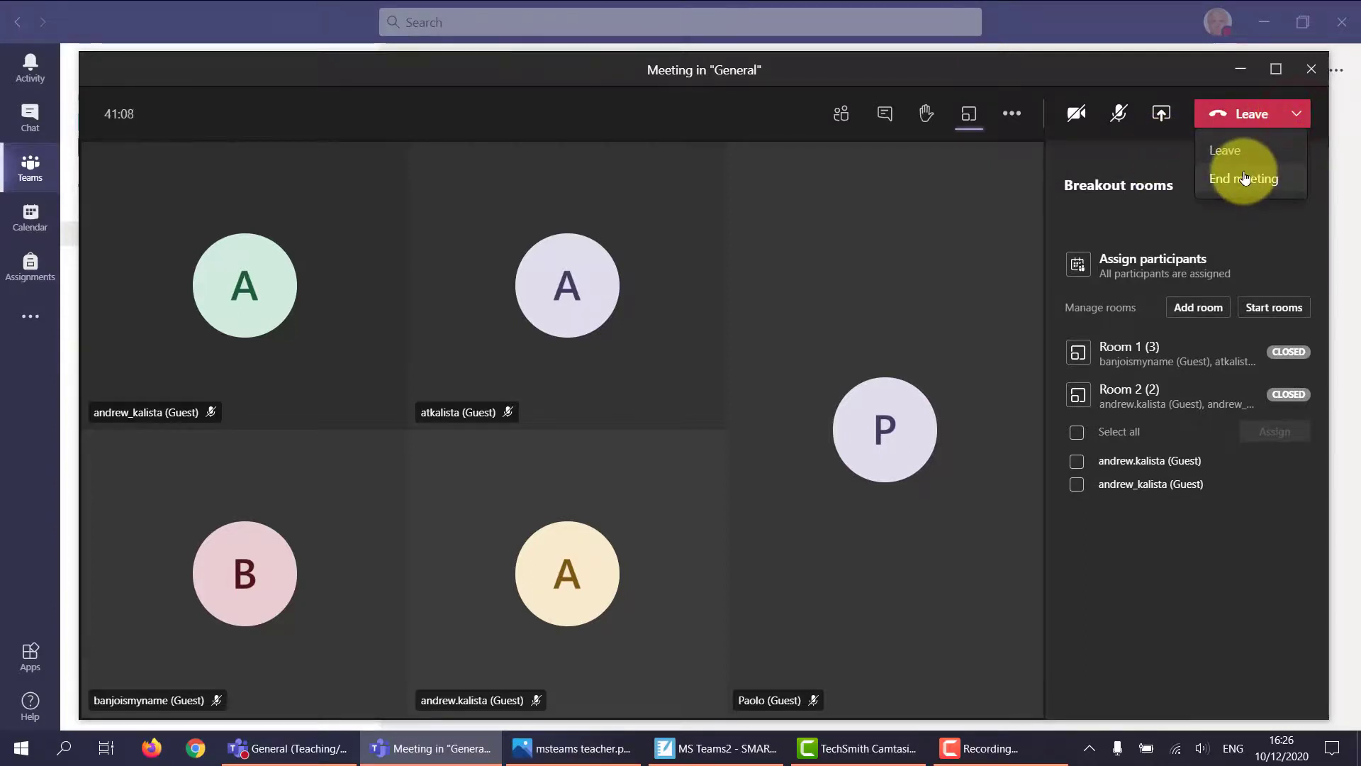
pyautogui.click(1244, 177)
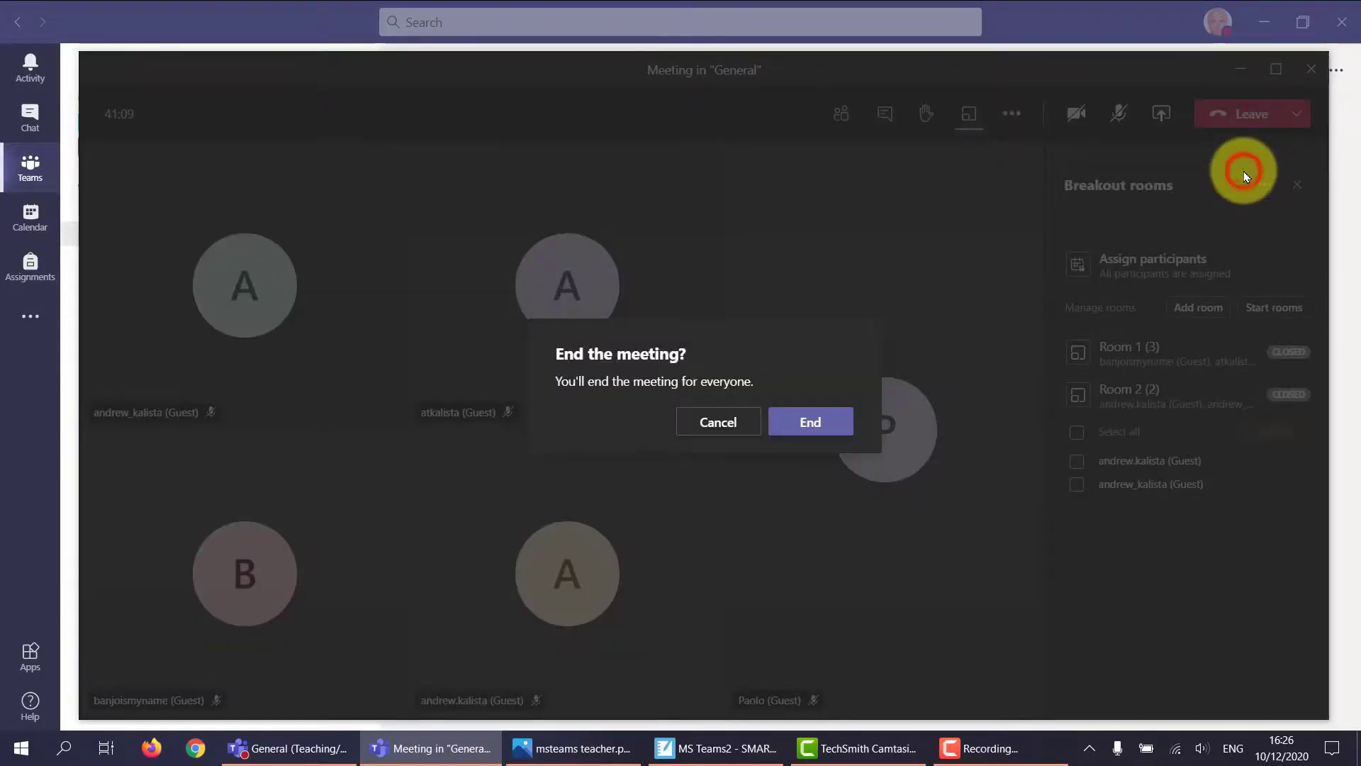
pyautogui.click(815, 427)
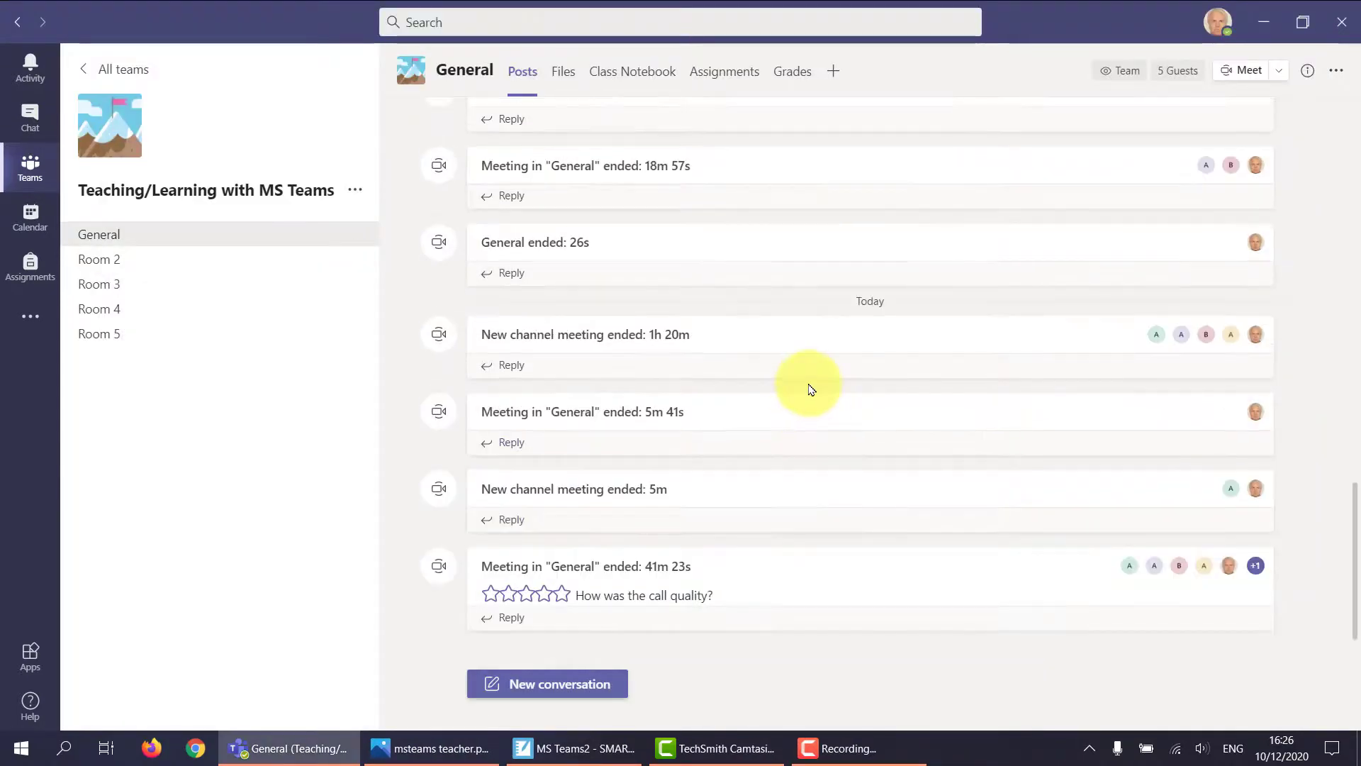
# Start a new channel meeting in General and view the breakout room creation settings without creating any rooms
pyautogui.click(1236, 73)
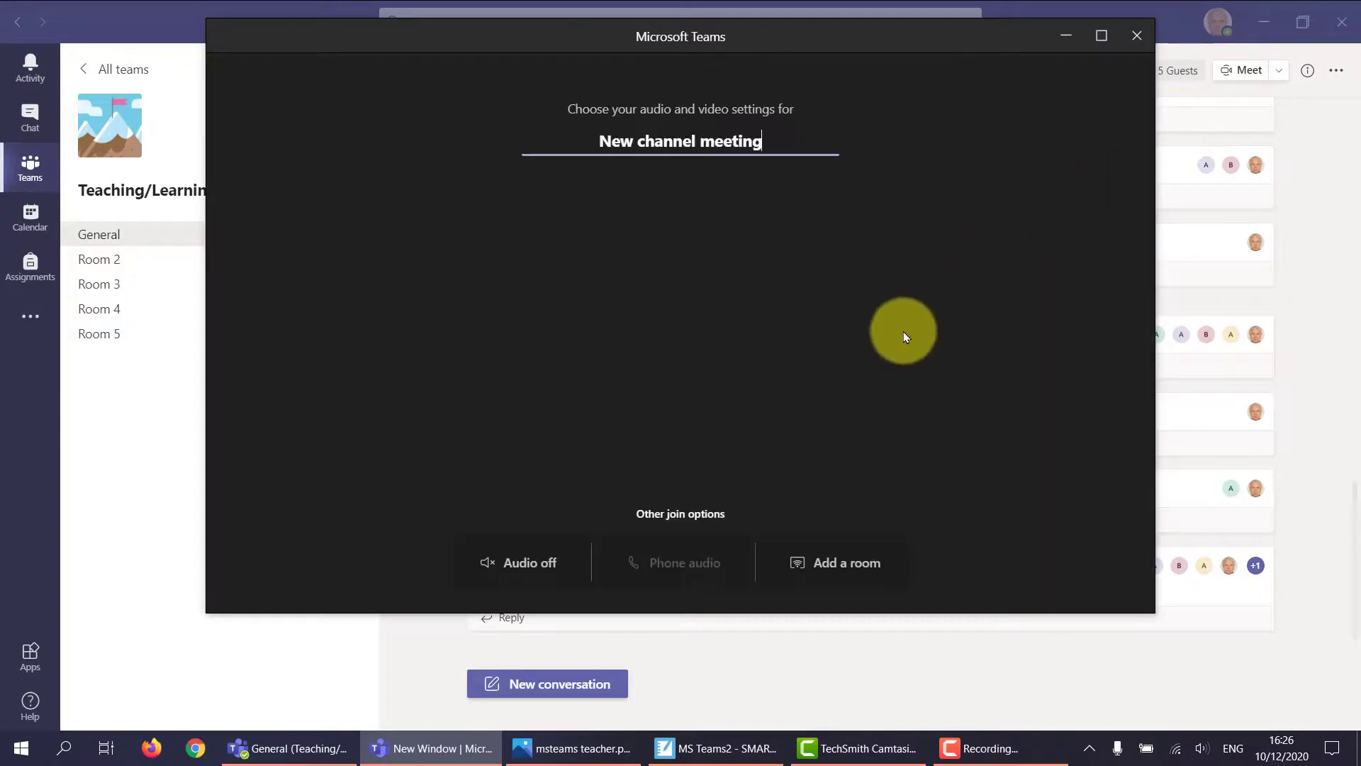
pyautogui.click(833, 439)
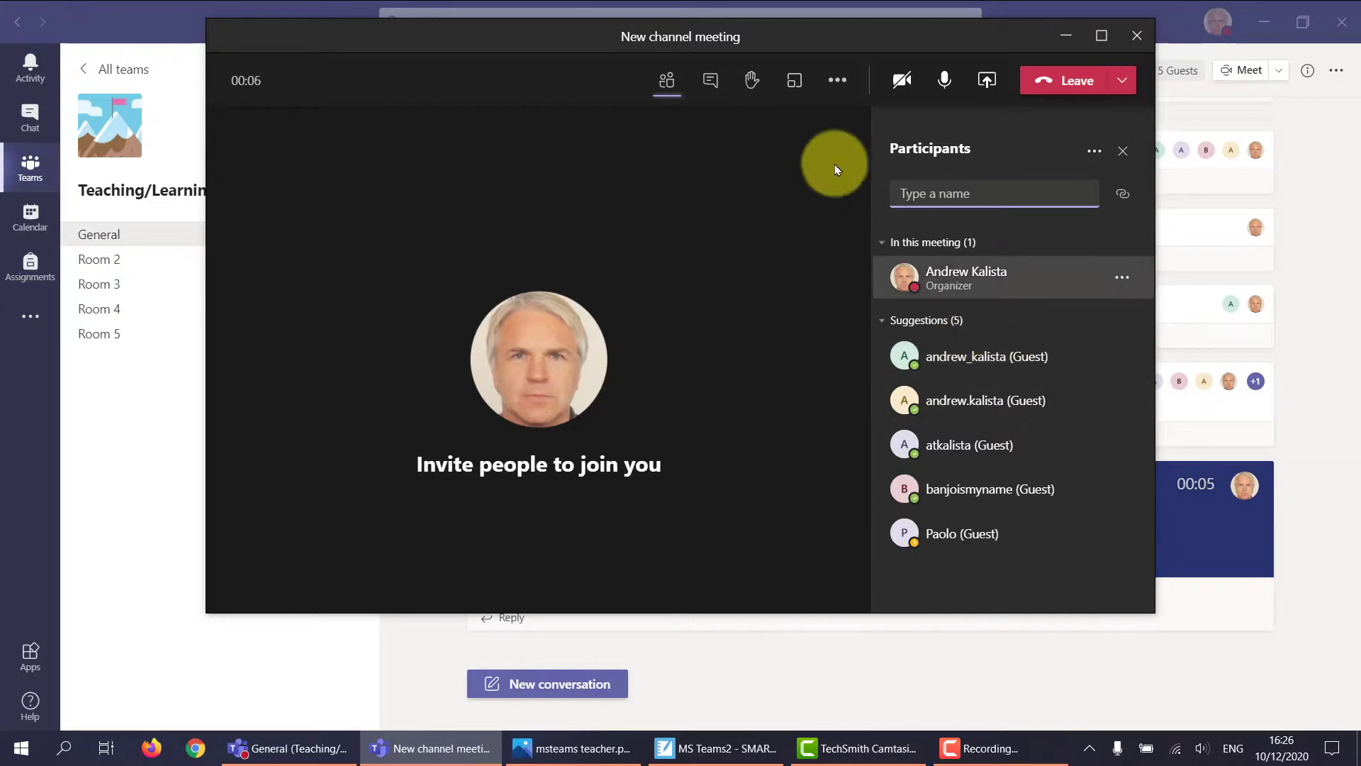
pyautogui.click(795, 81)
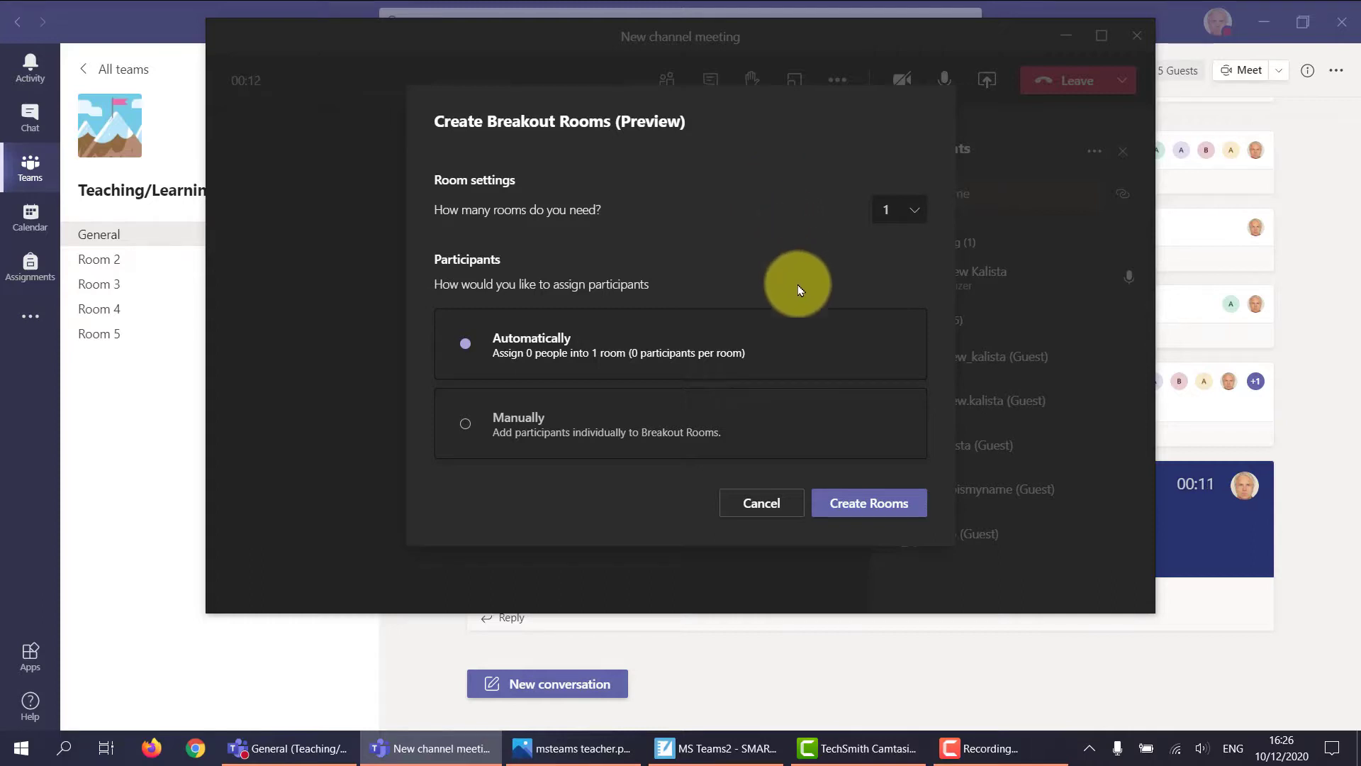
pyautogui.click(772, 502)
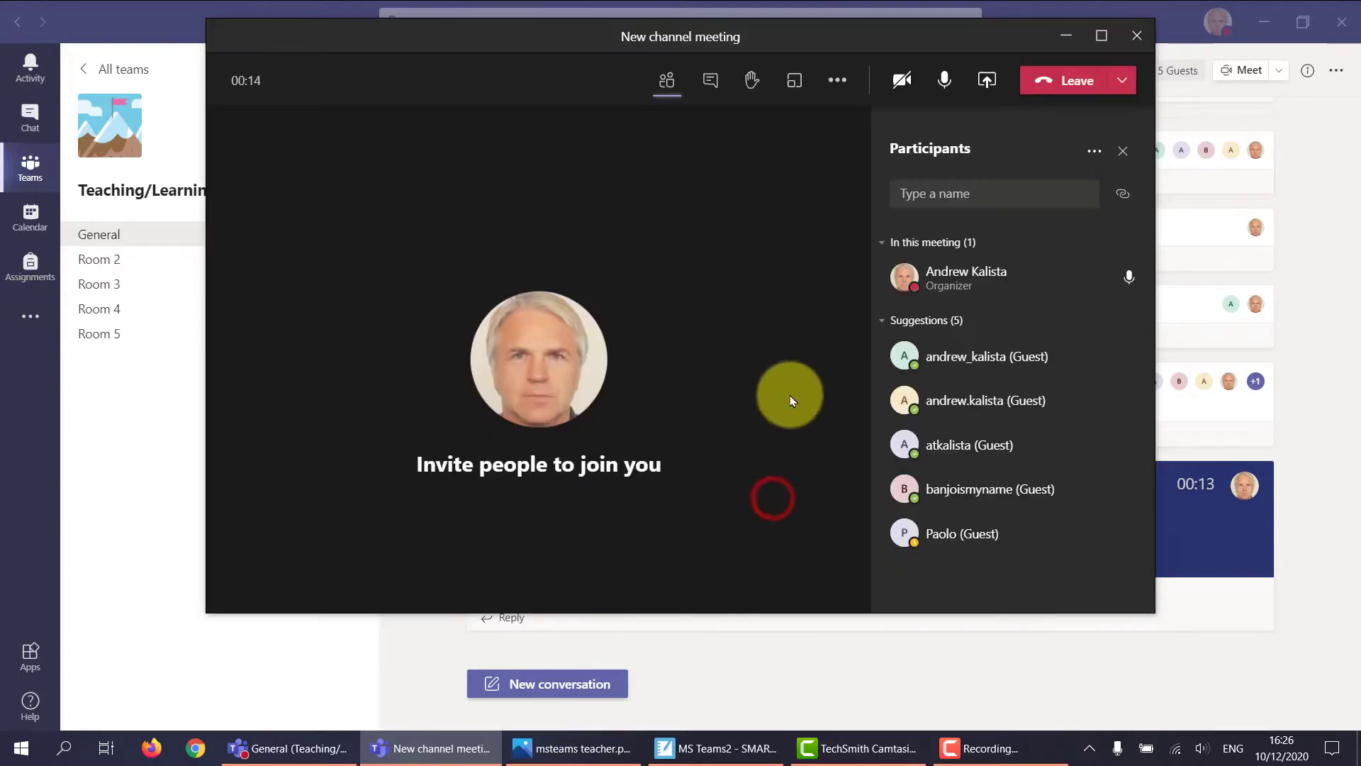